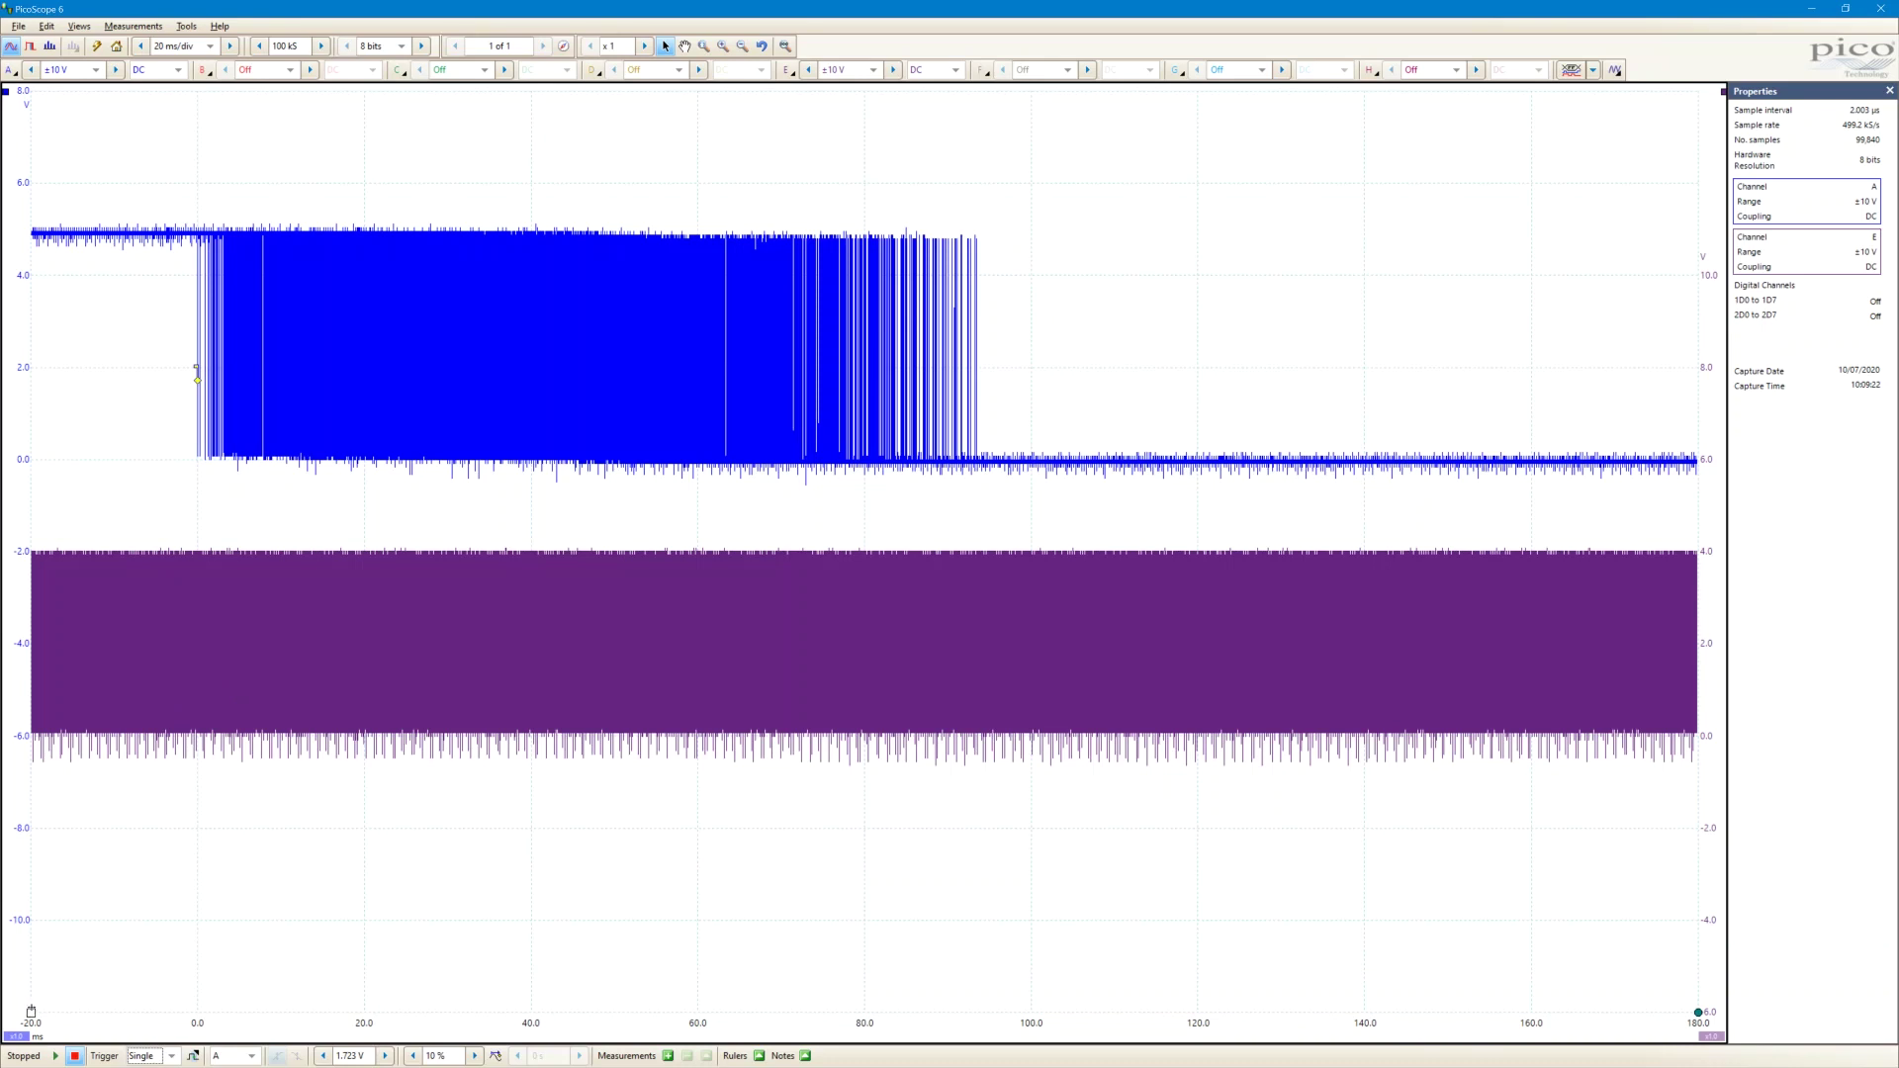
Mark the burst's 0 ms start and end with time rulers, clear them, then take a fresh single capture.
left_click_drag(31, 1012, 981, 956)
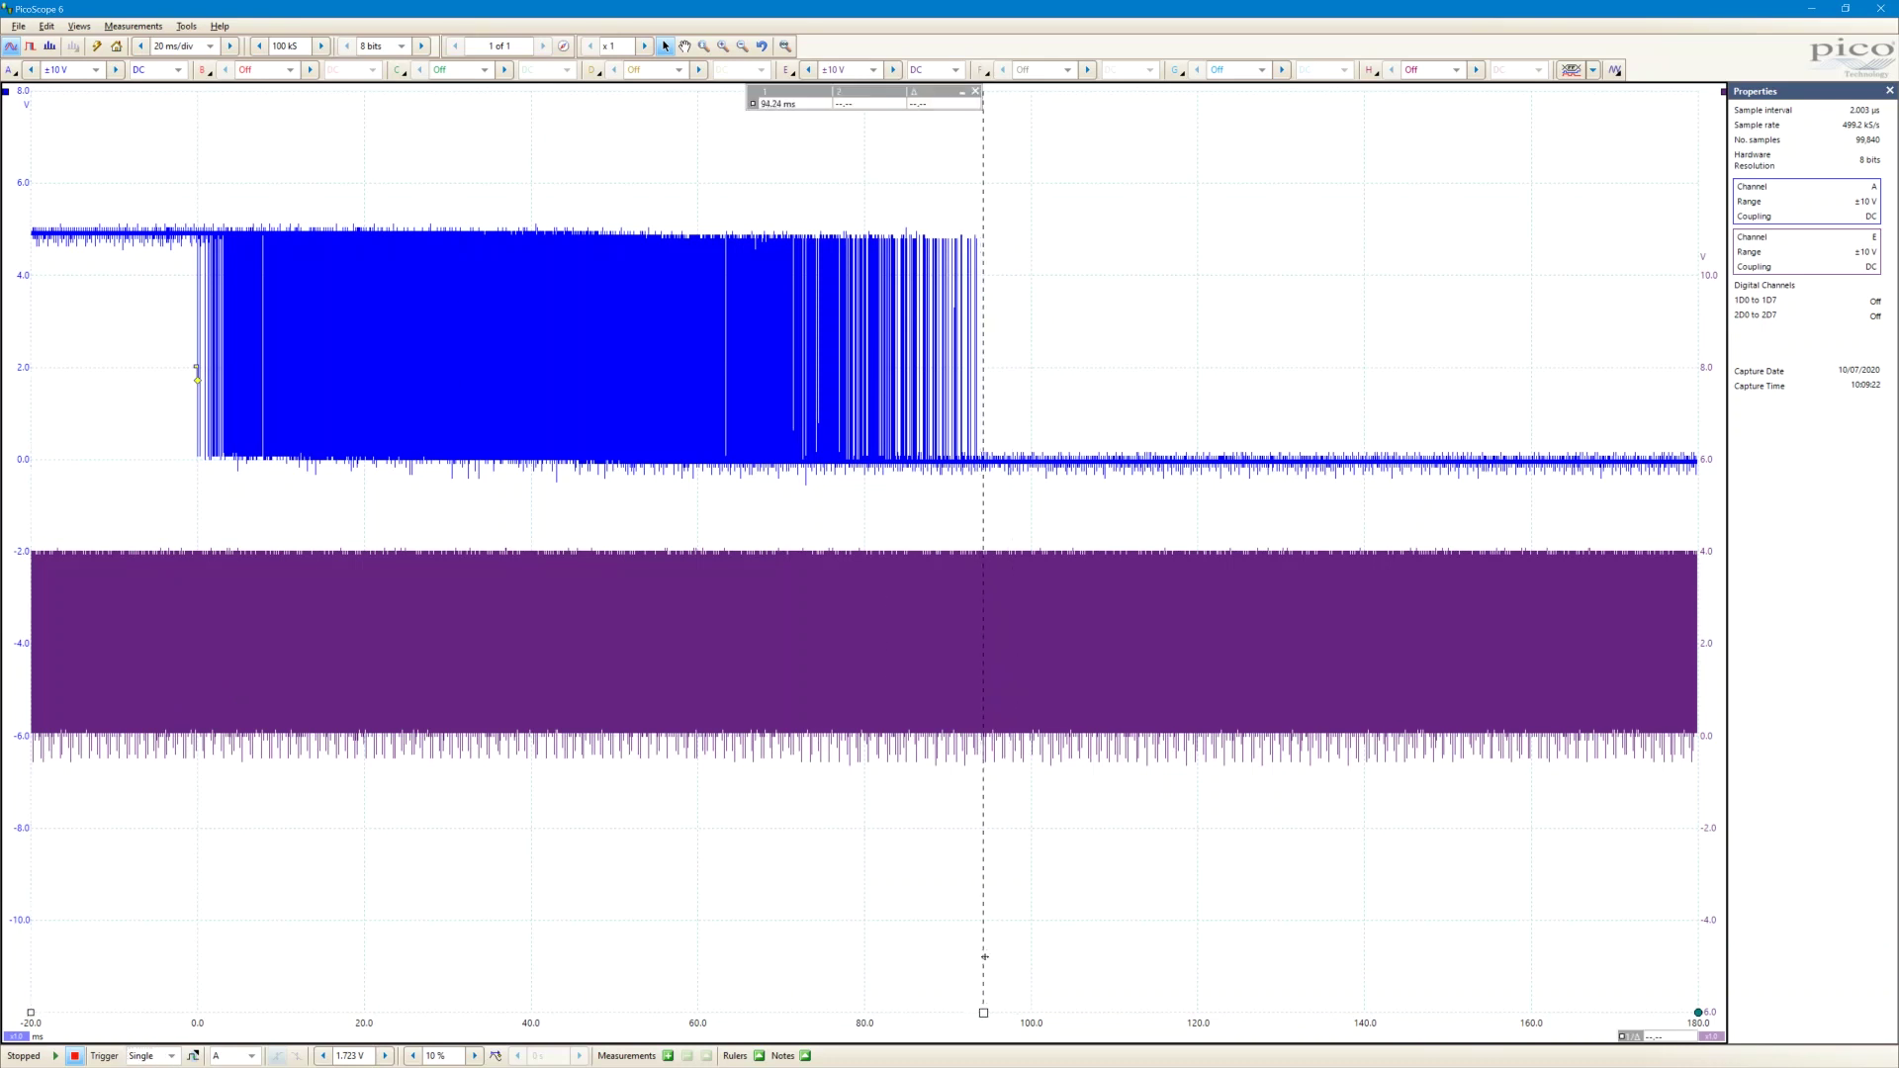
left_click_drag(31, 1011, 194, 970)
left_click_drag(860, 91, 686, 144)
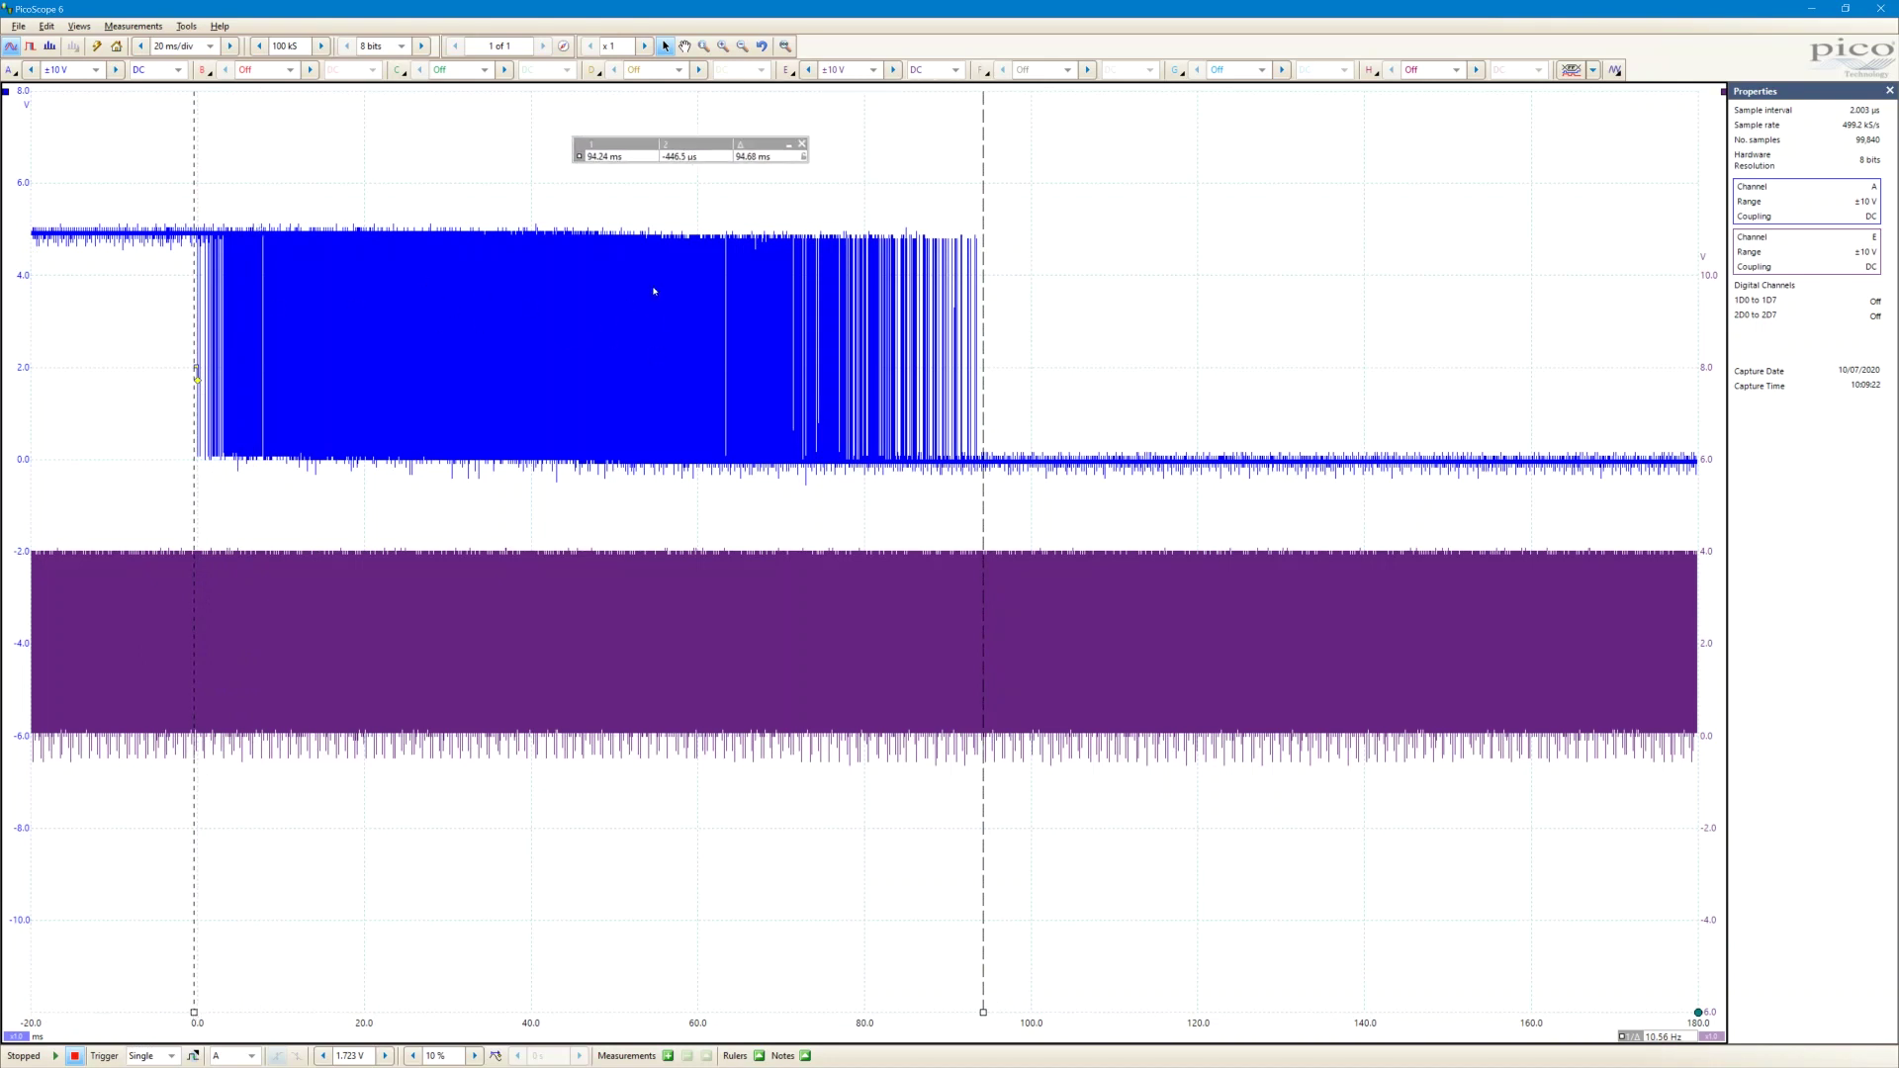
left_click(802, 145)
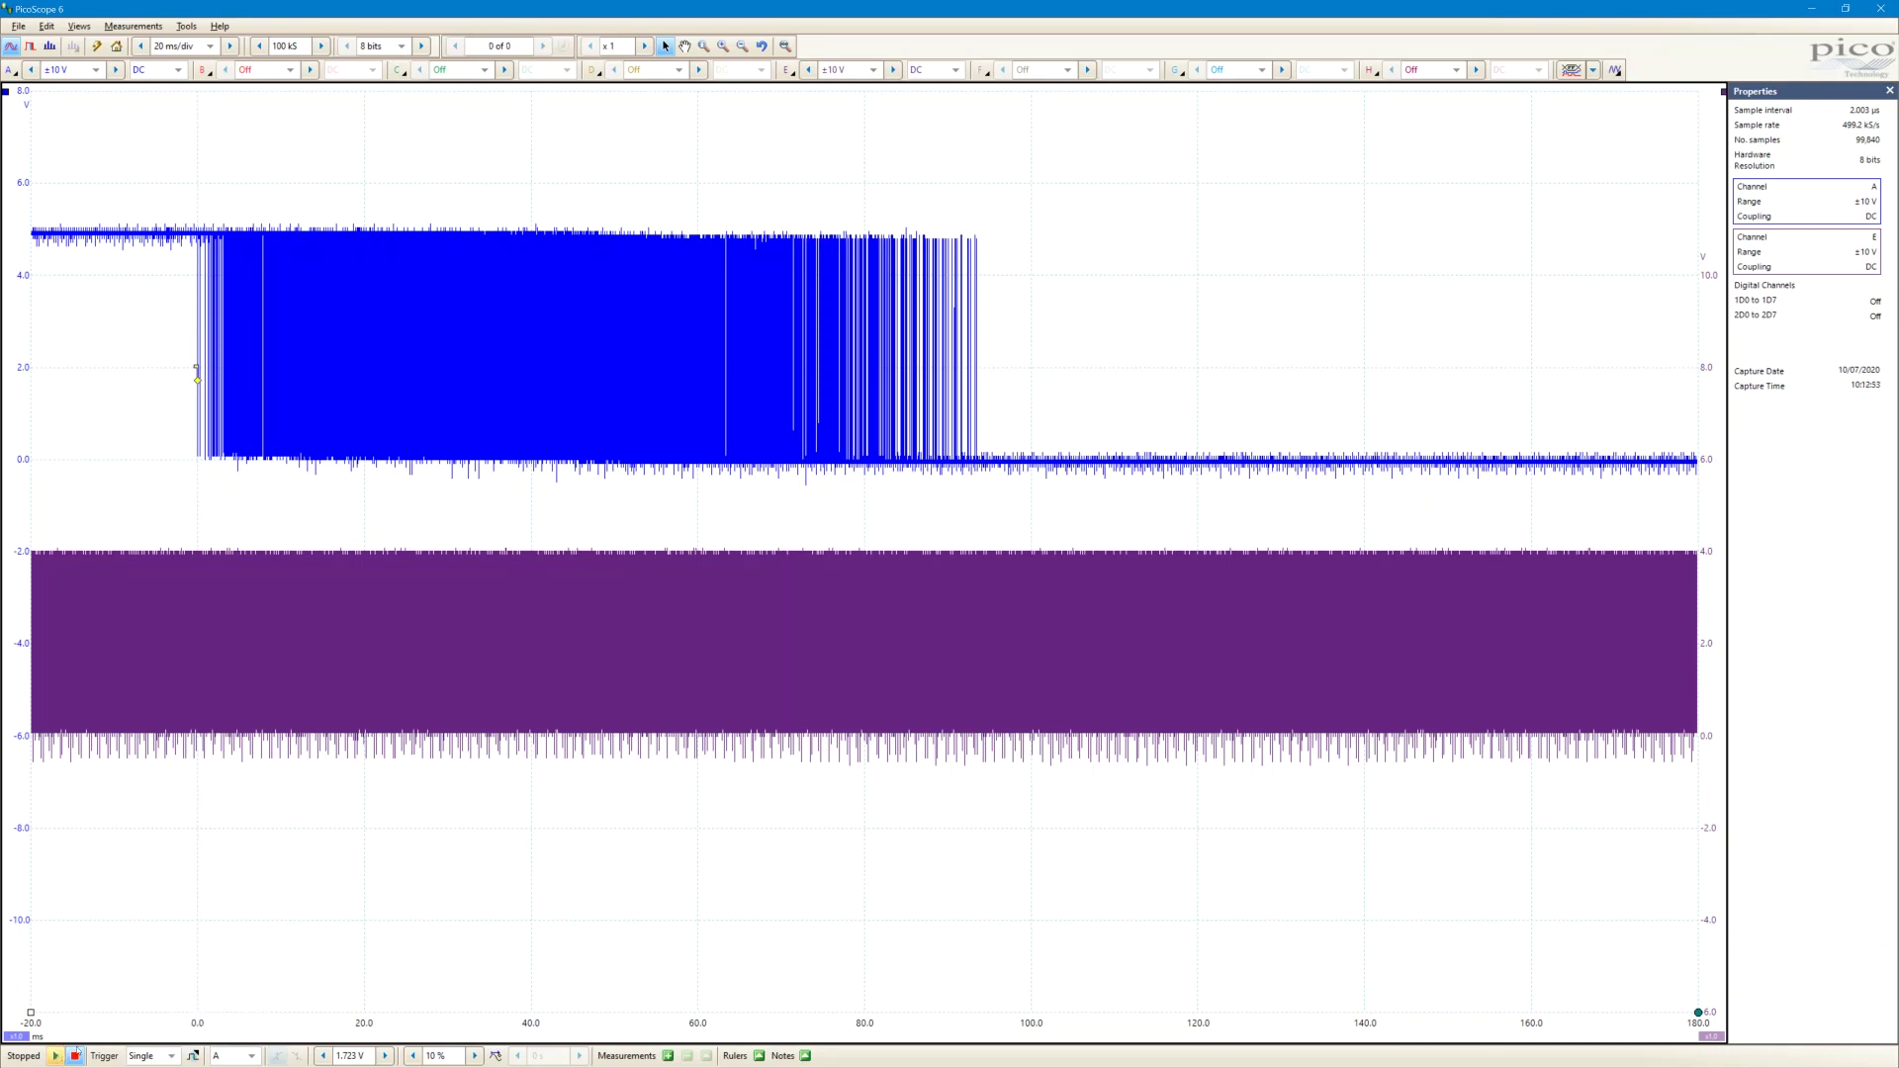
left_click(55, 1055)
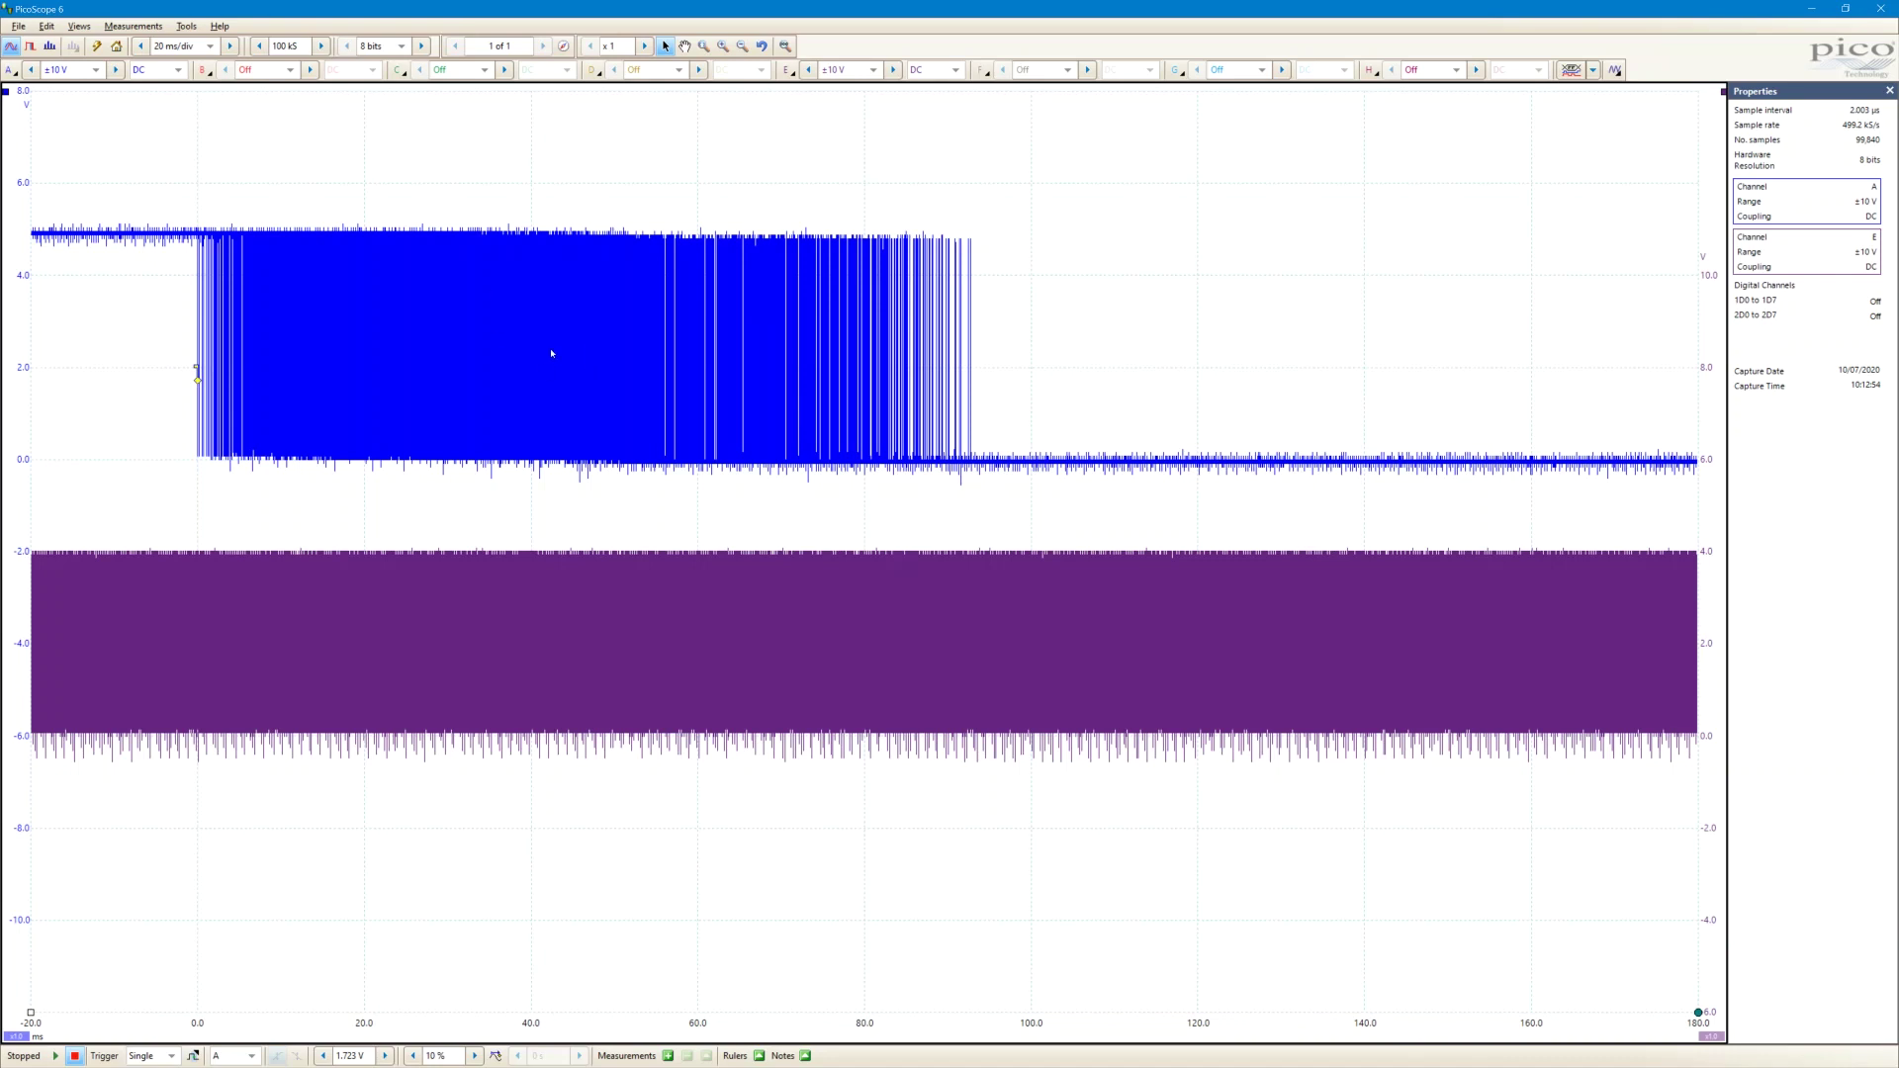
scroll(541, 351, "up", 4)
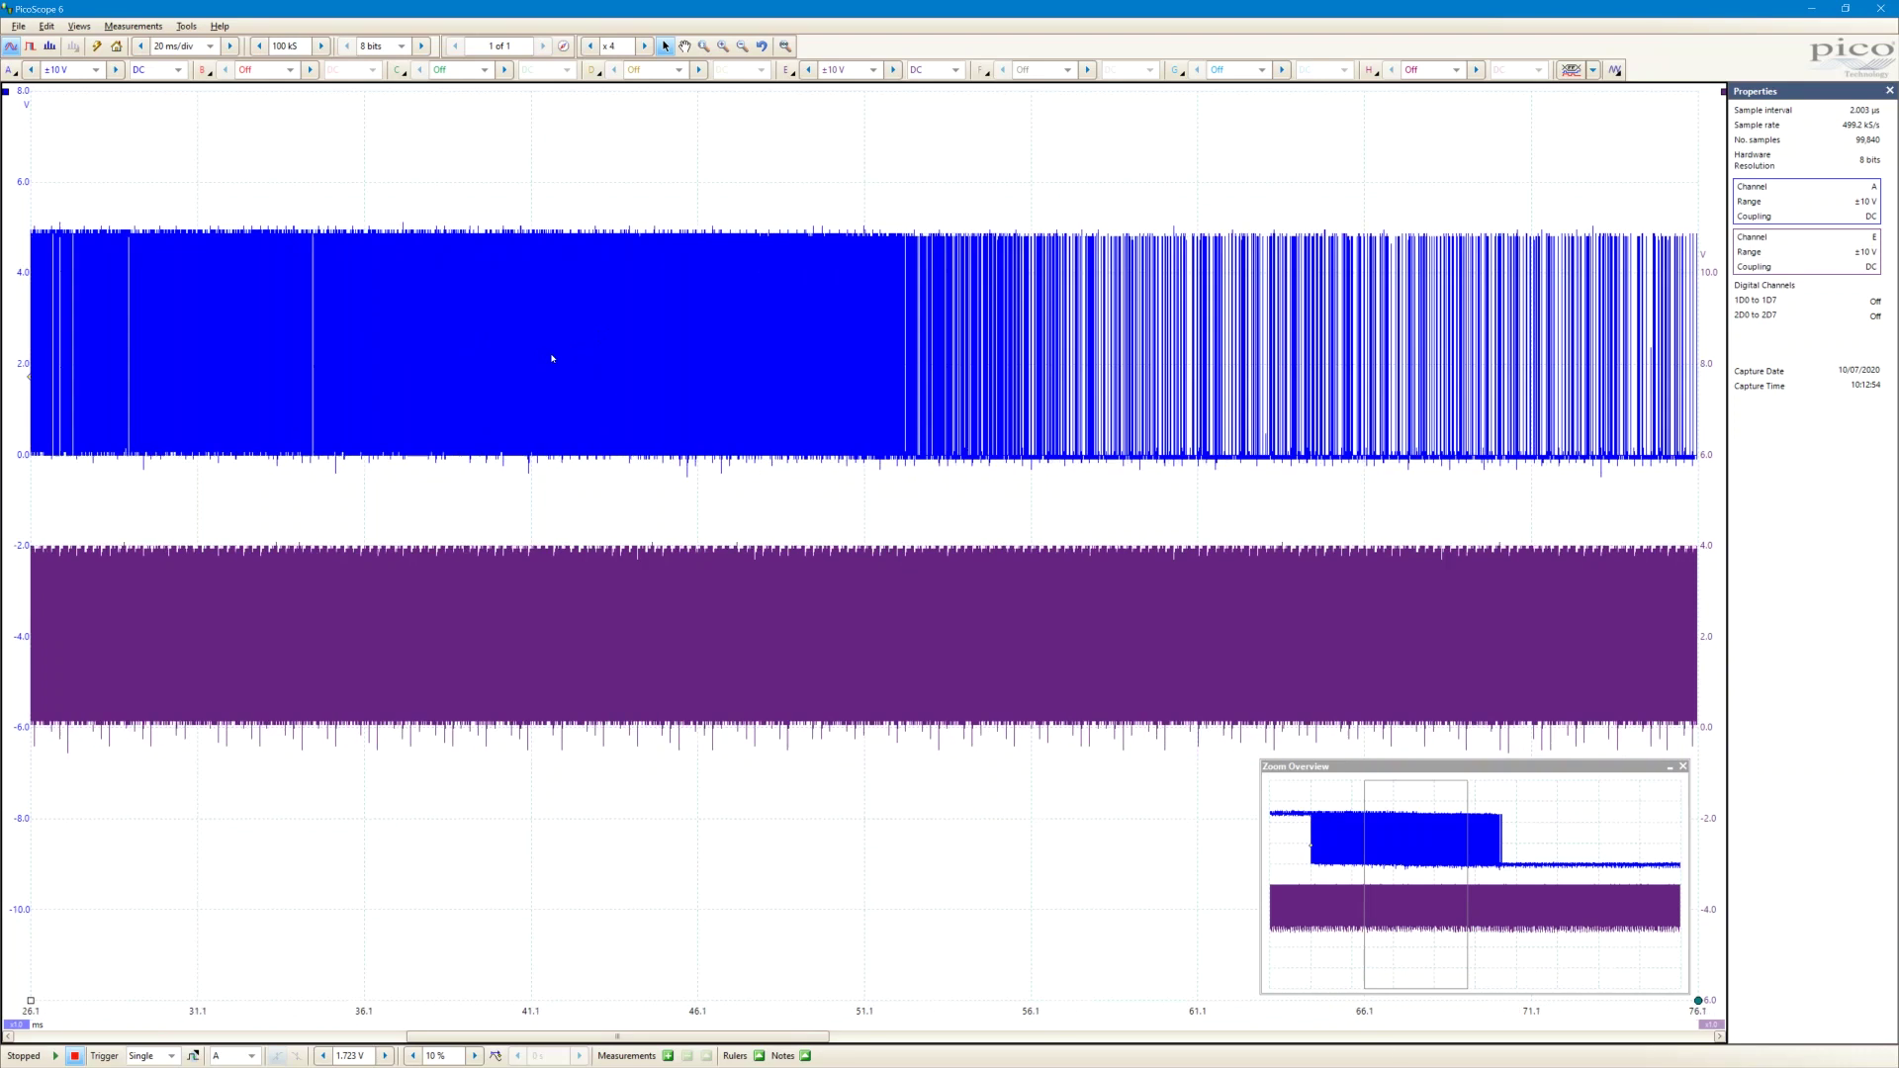
scroll(562, 368, "up", 5)
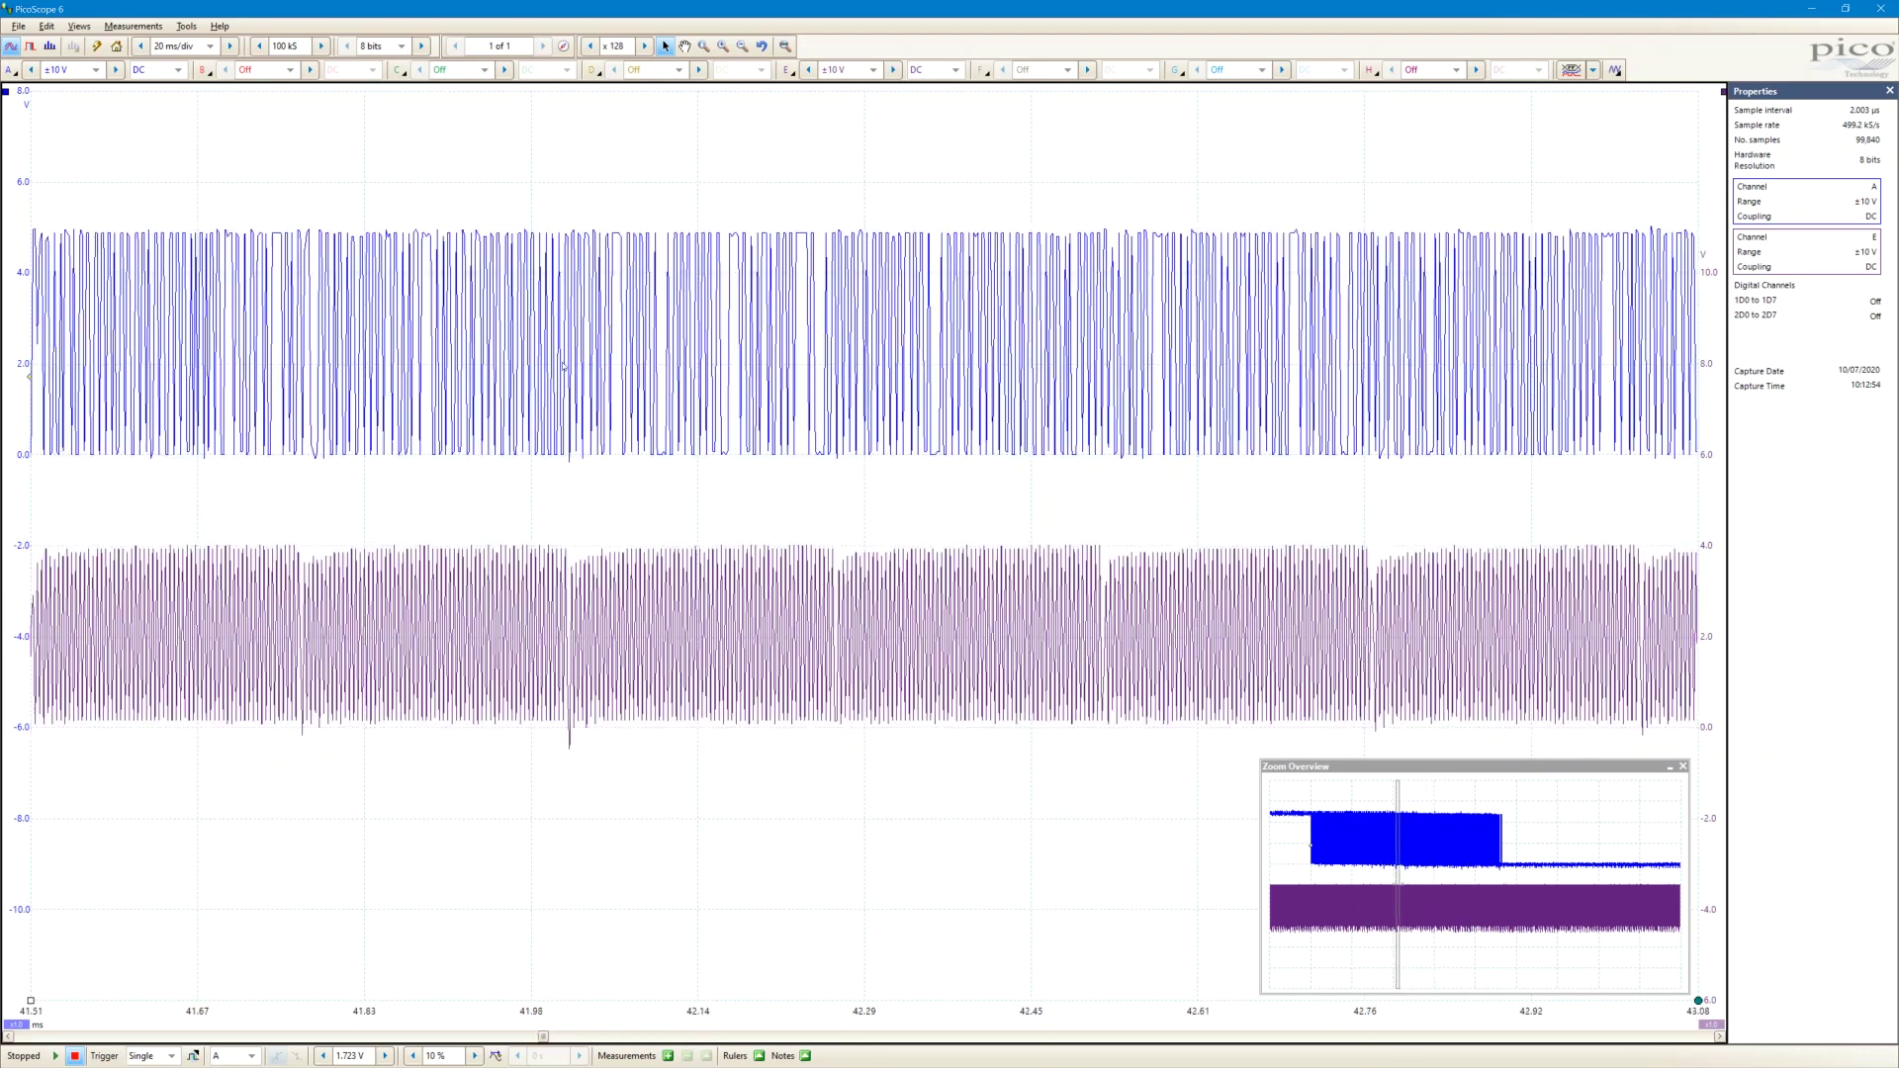
scroll(565, 366, "up", 2)
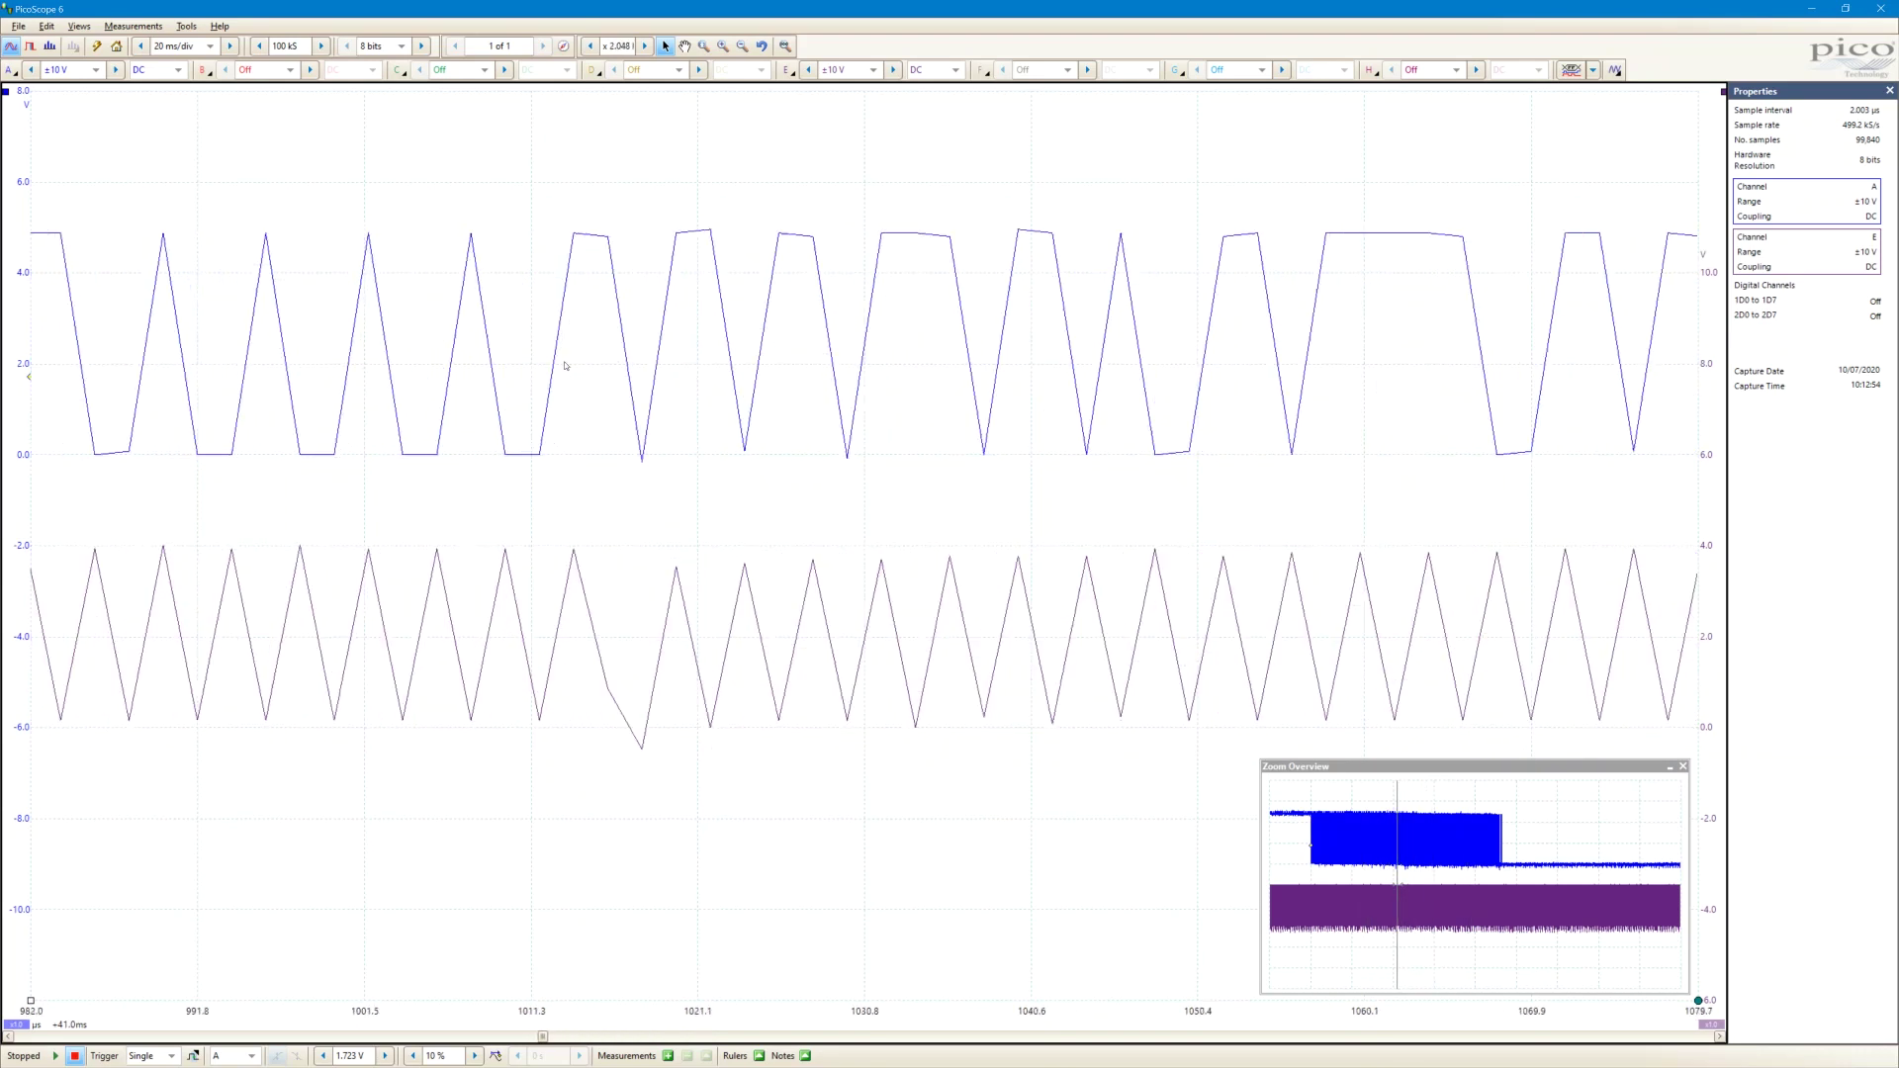
scroll(565, 366, "up", 2)
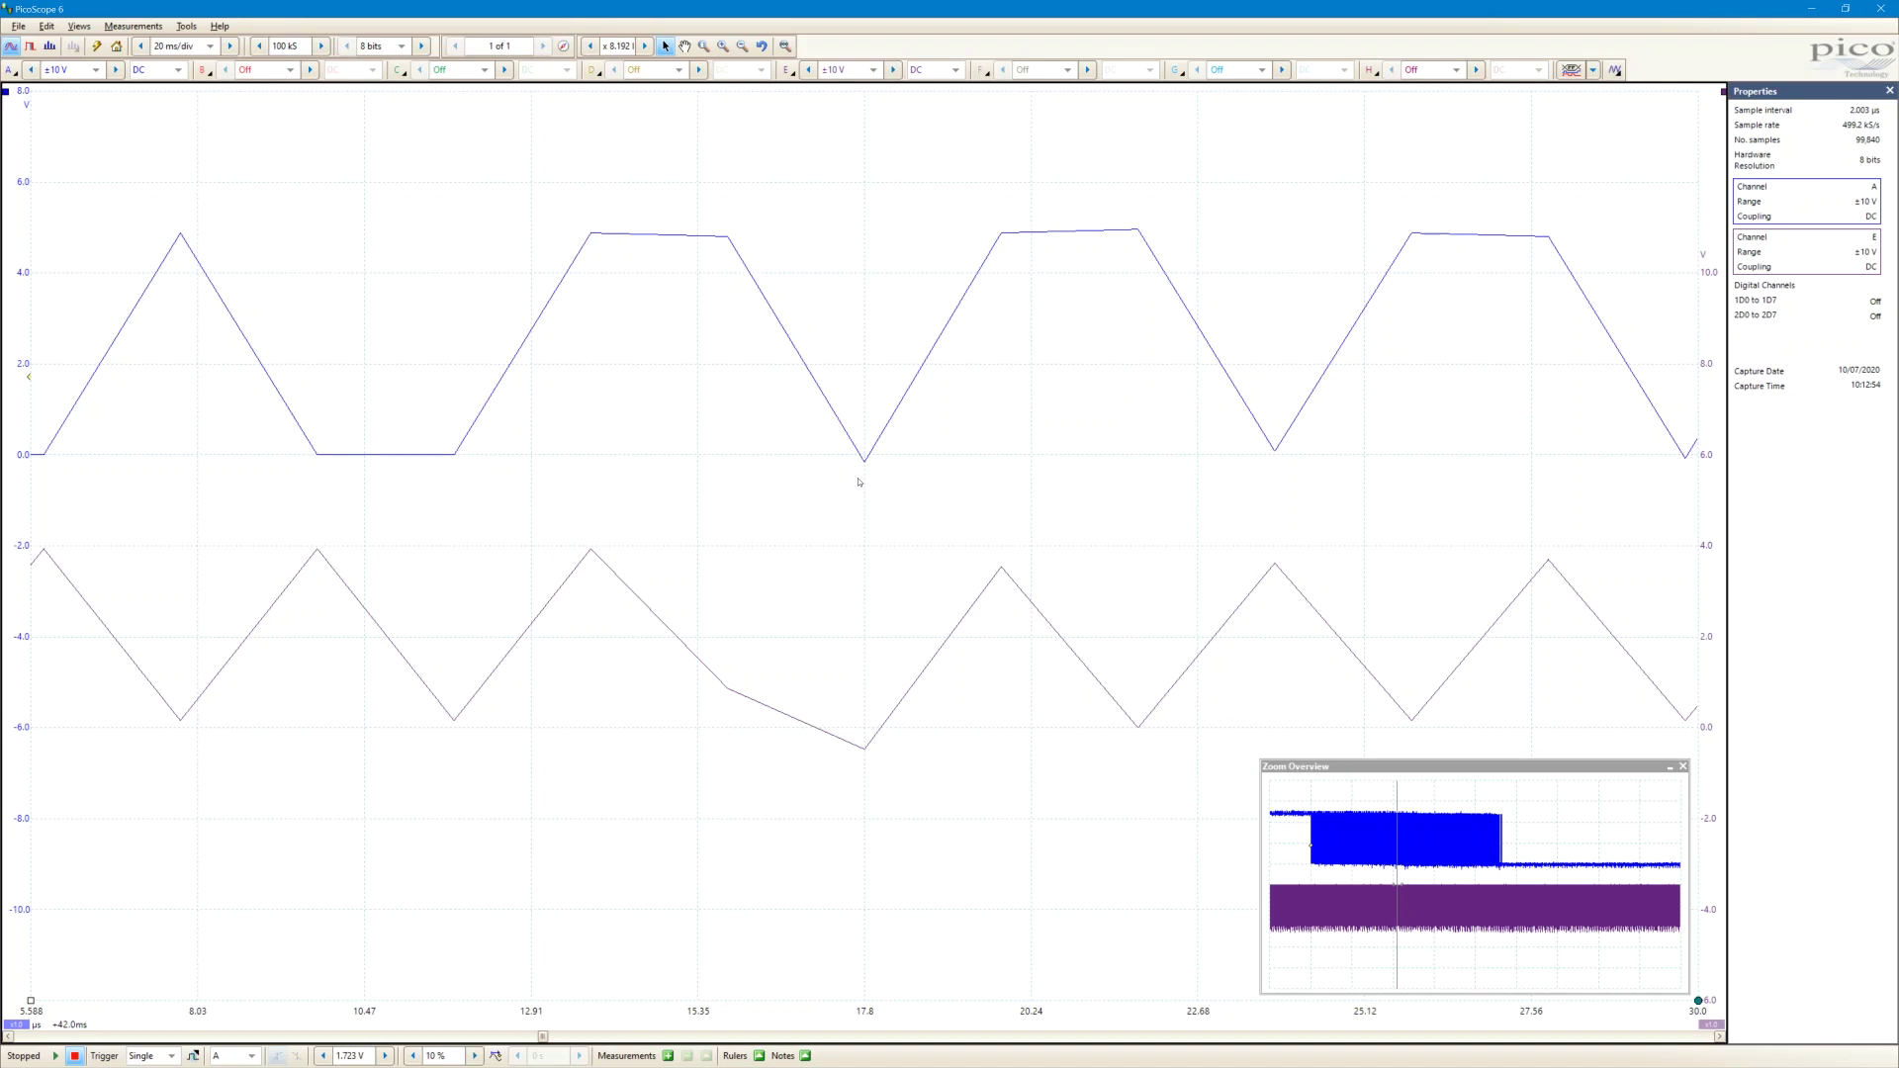
scroll(898, 316, "down", 10)
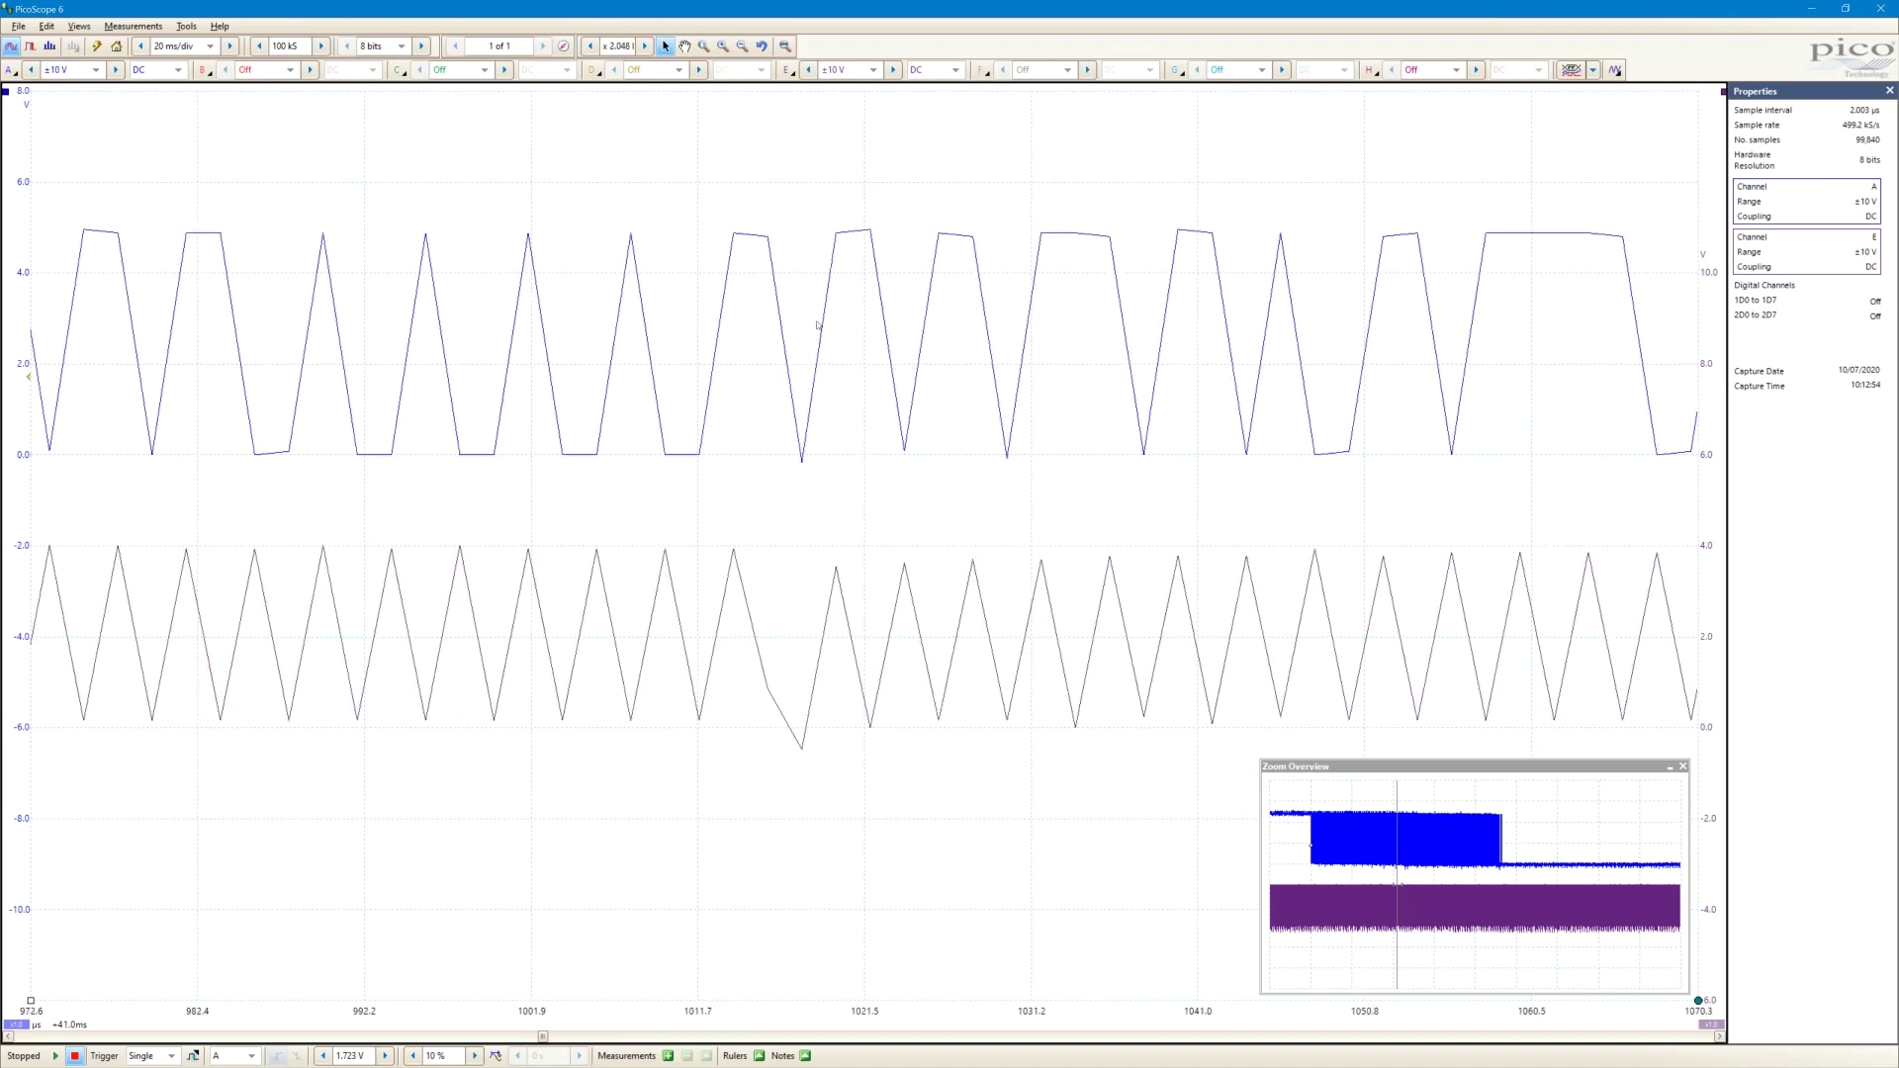
scroll(817, 335, "down", 3)
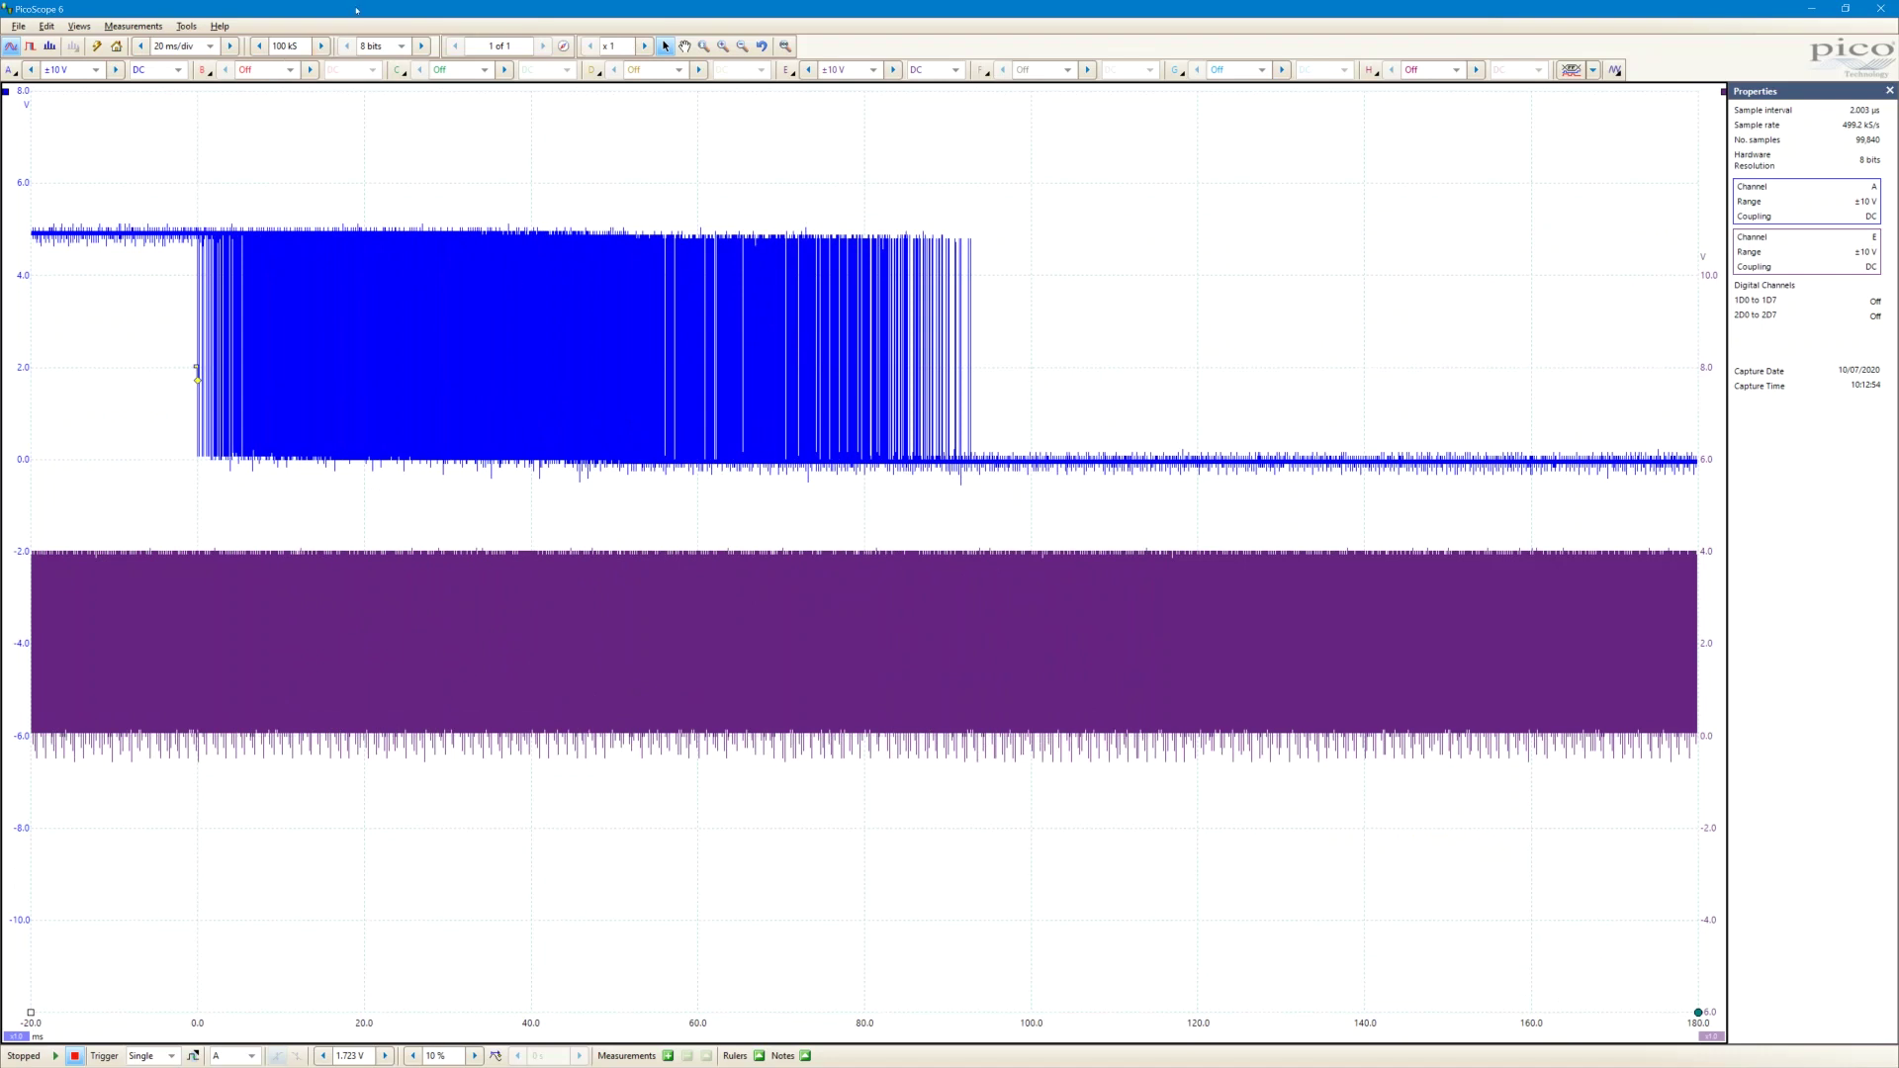
left_click(322, 49)
Set the sample count to 1 GS and recapture both channels at 5 GS/s.
left_click(324, 49)
left_click(324, 48)
left_click(308, 46)
type("1 G")
key("Return")
left_click(55, 1055)
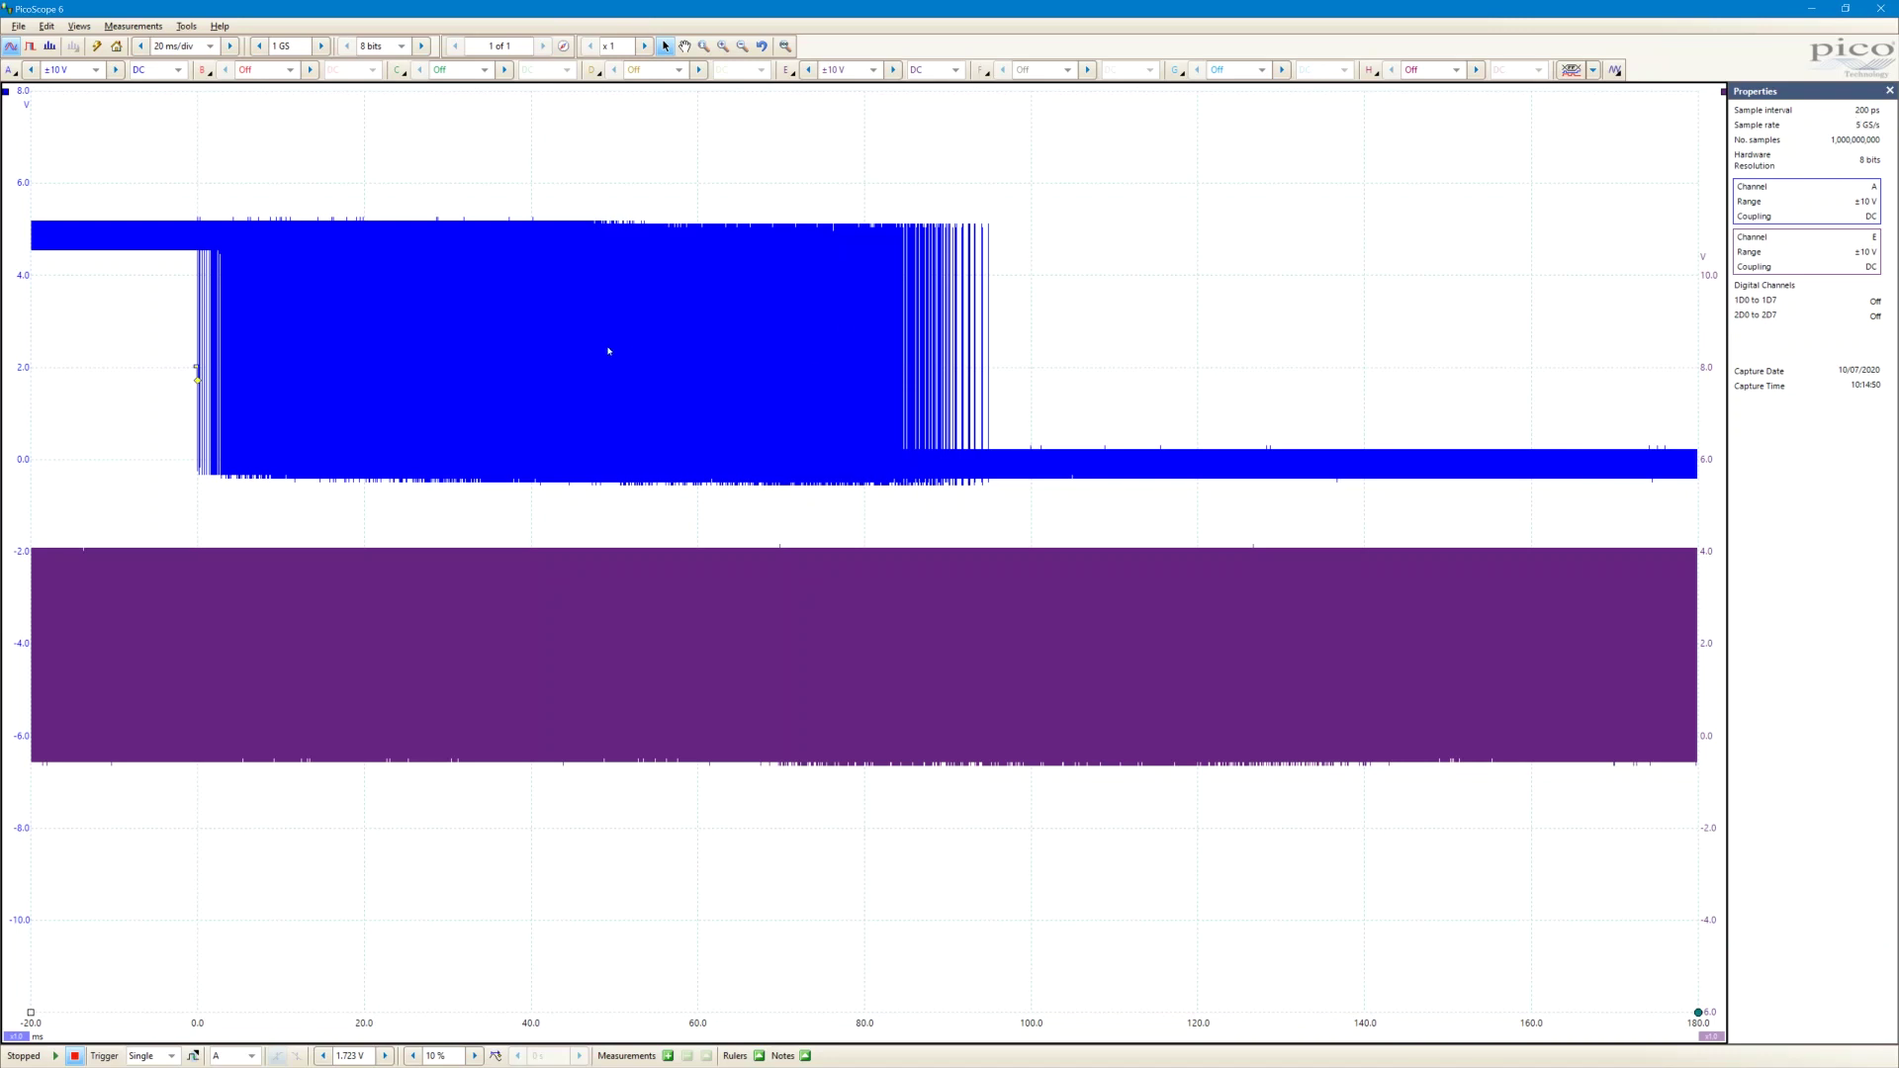
scroll(566, 345, "up", 4)
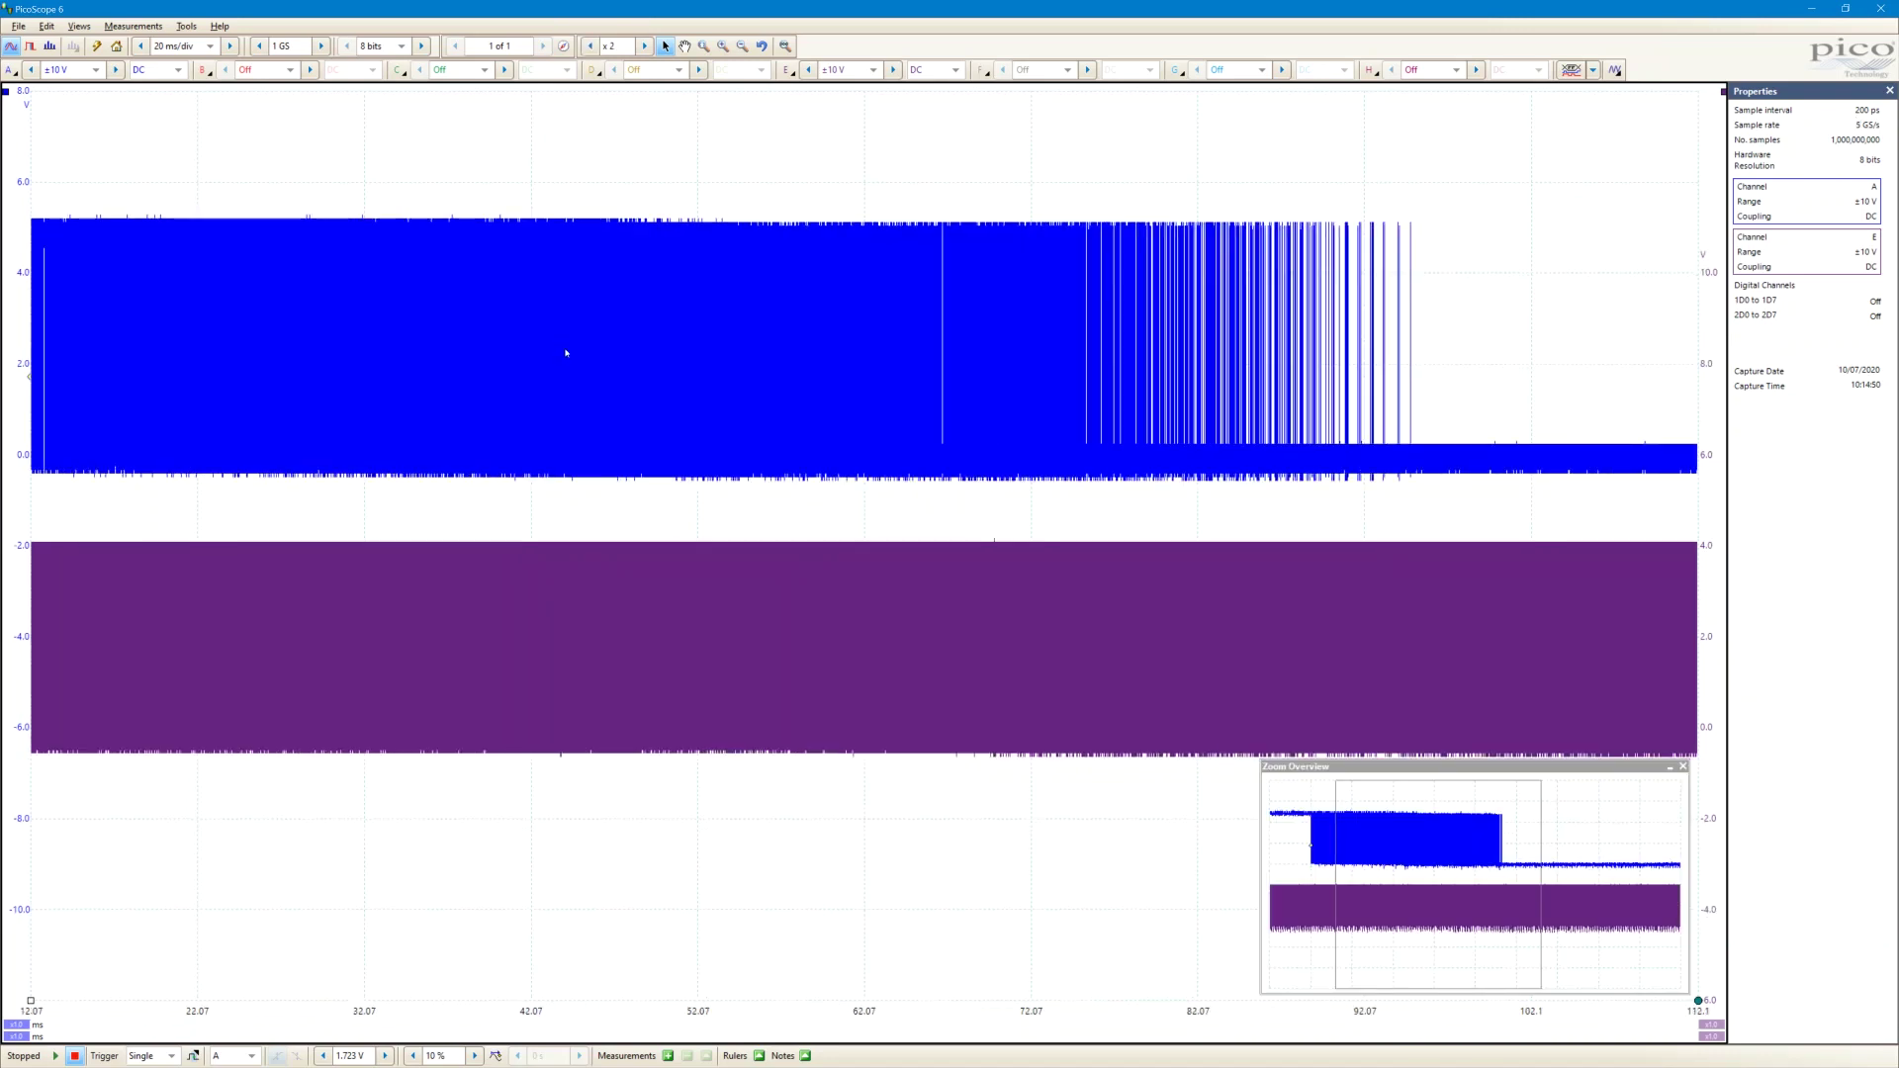
scroll(589, 351, "up", 3)
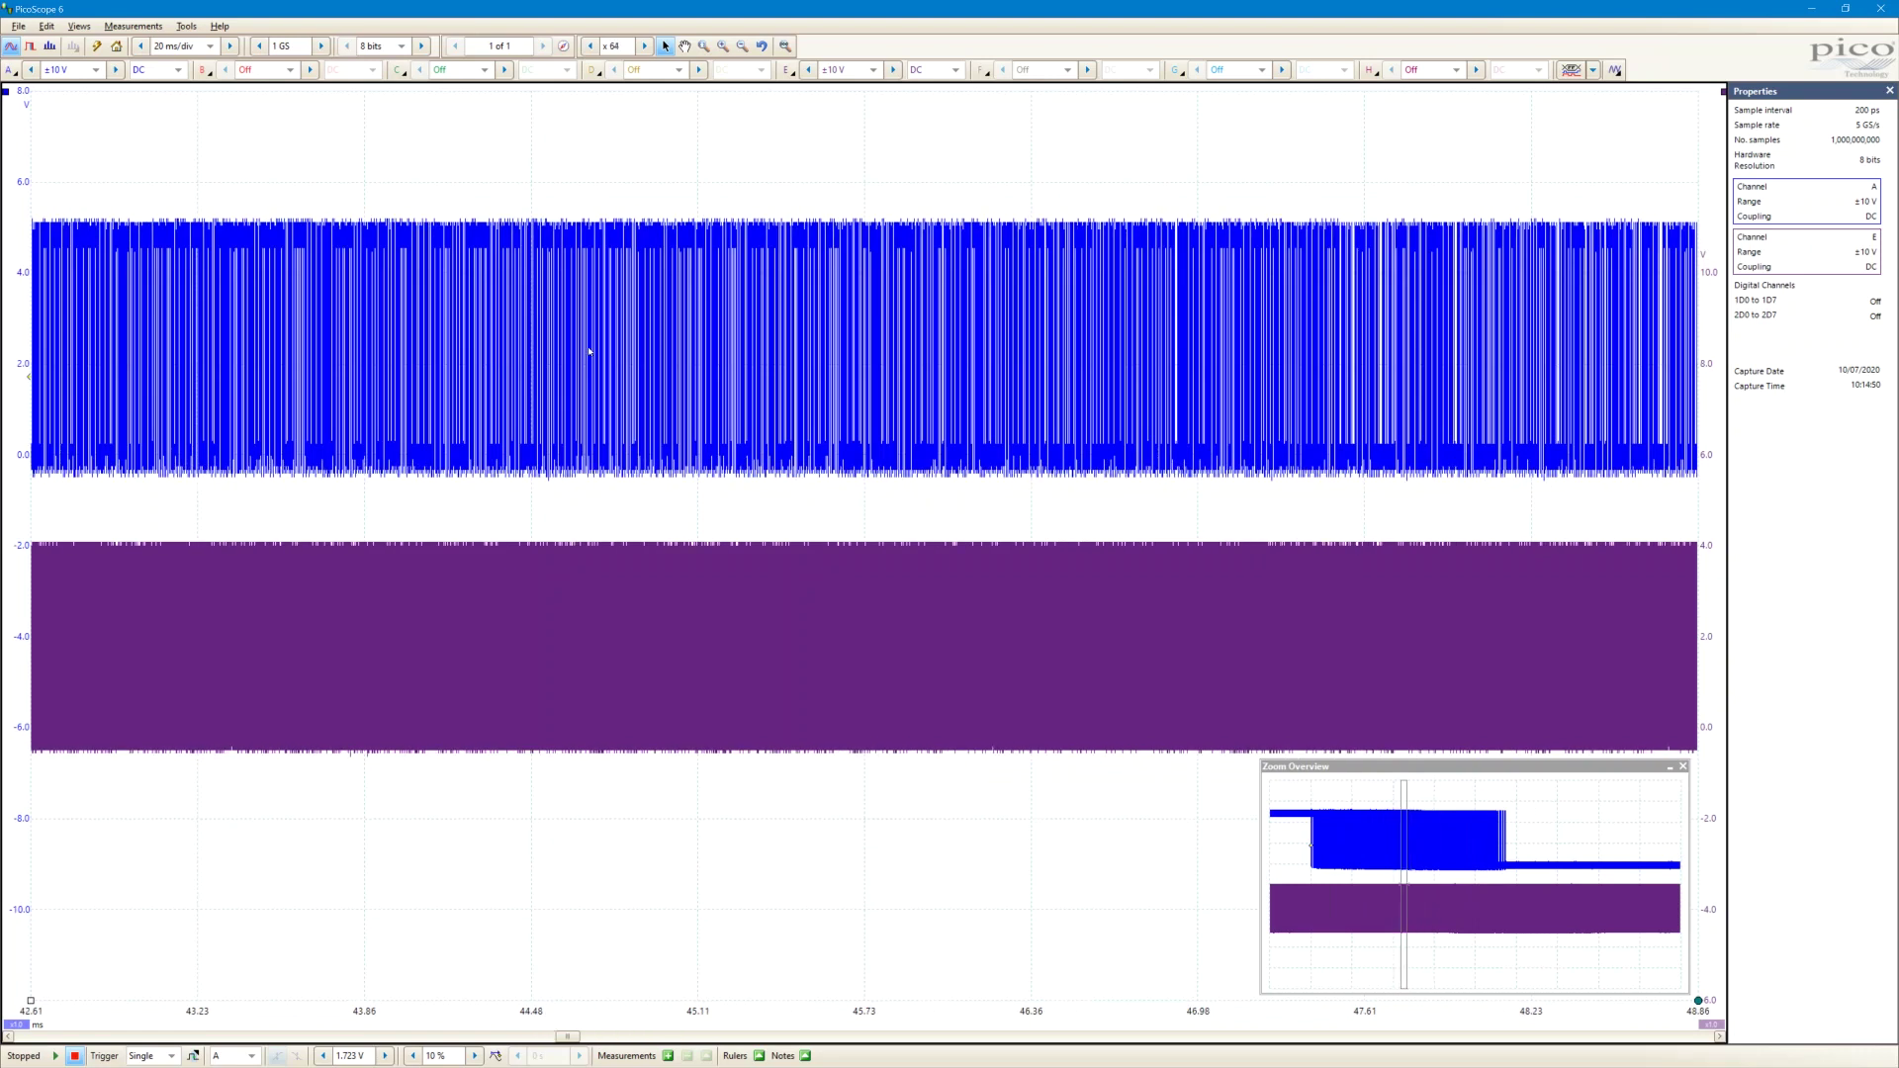
scroll(586, 339, "up", 4)
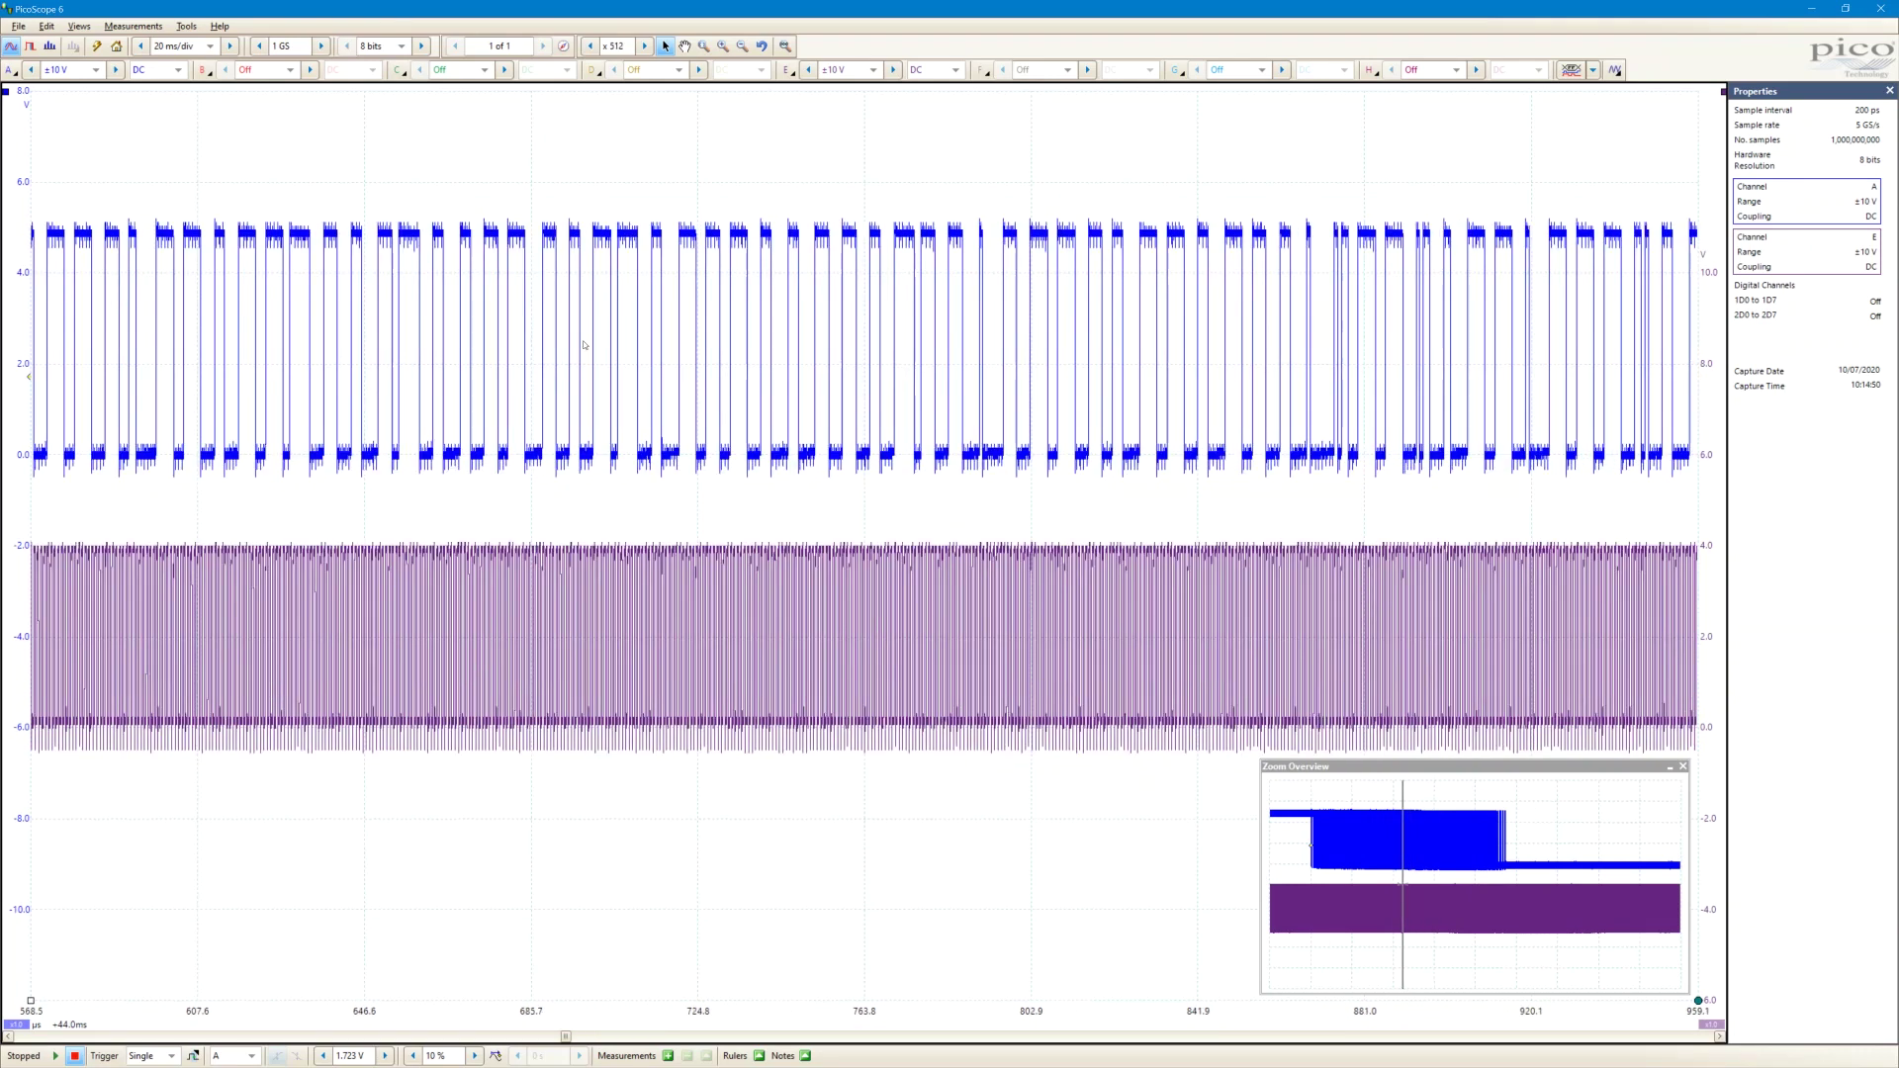
scroll(584, 340, "up", 2)
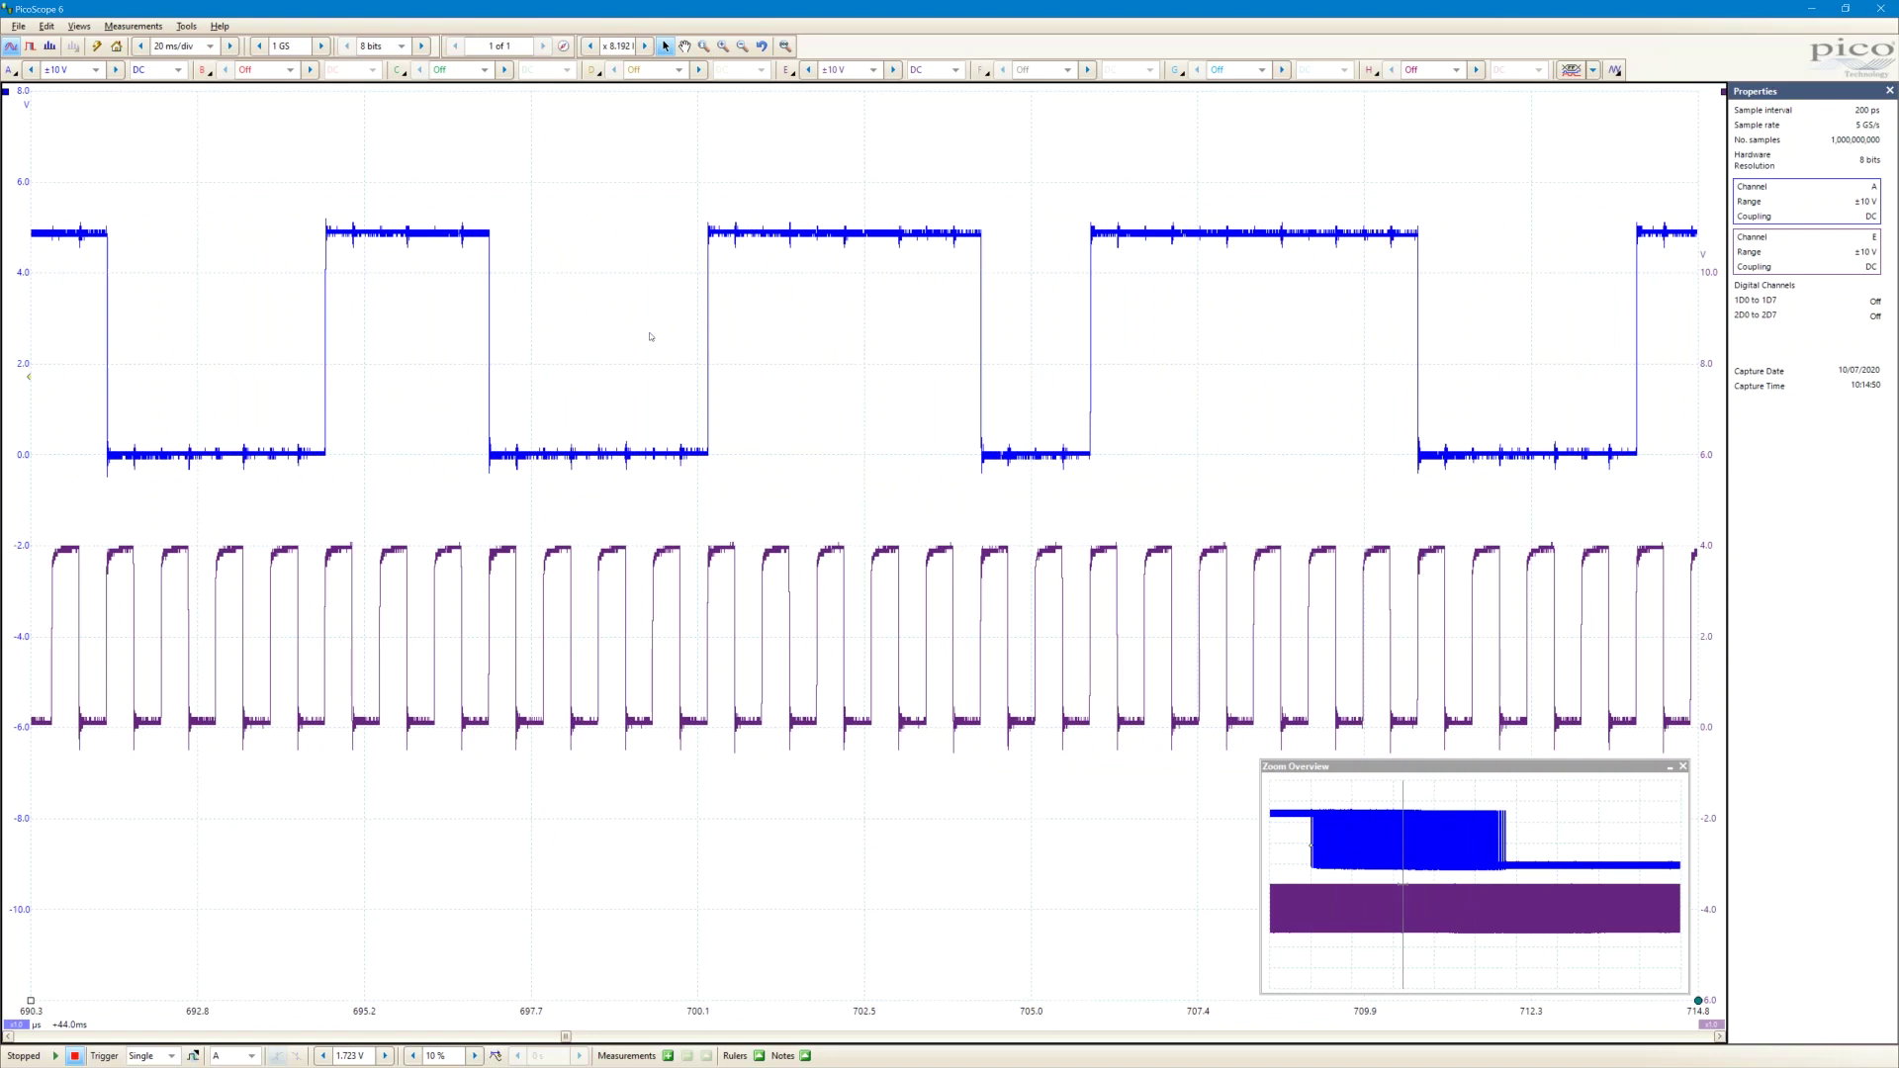
scroll(650, 337, "up", 3)
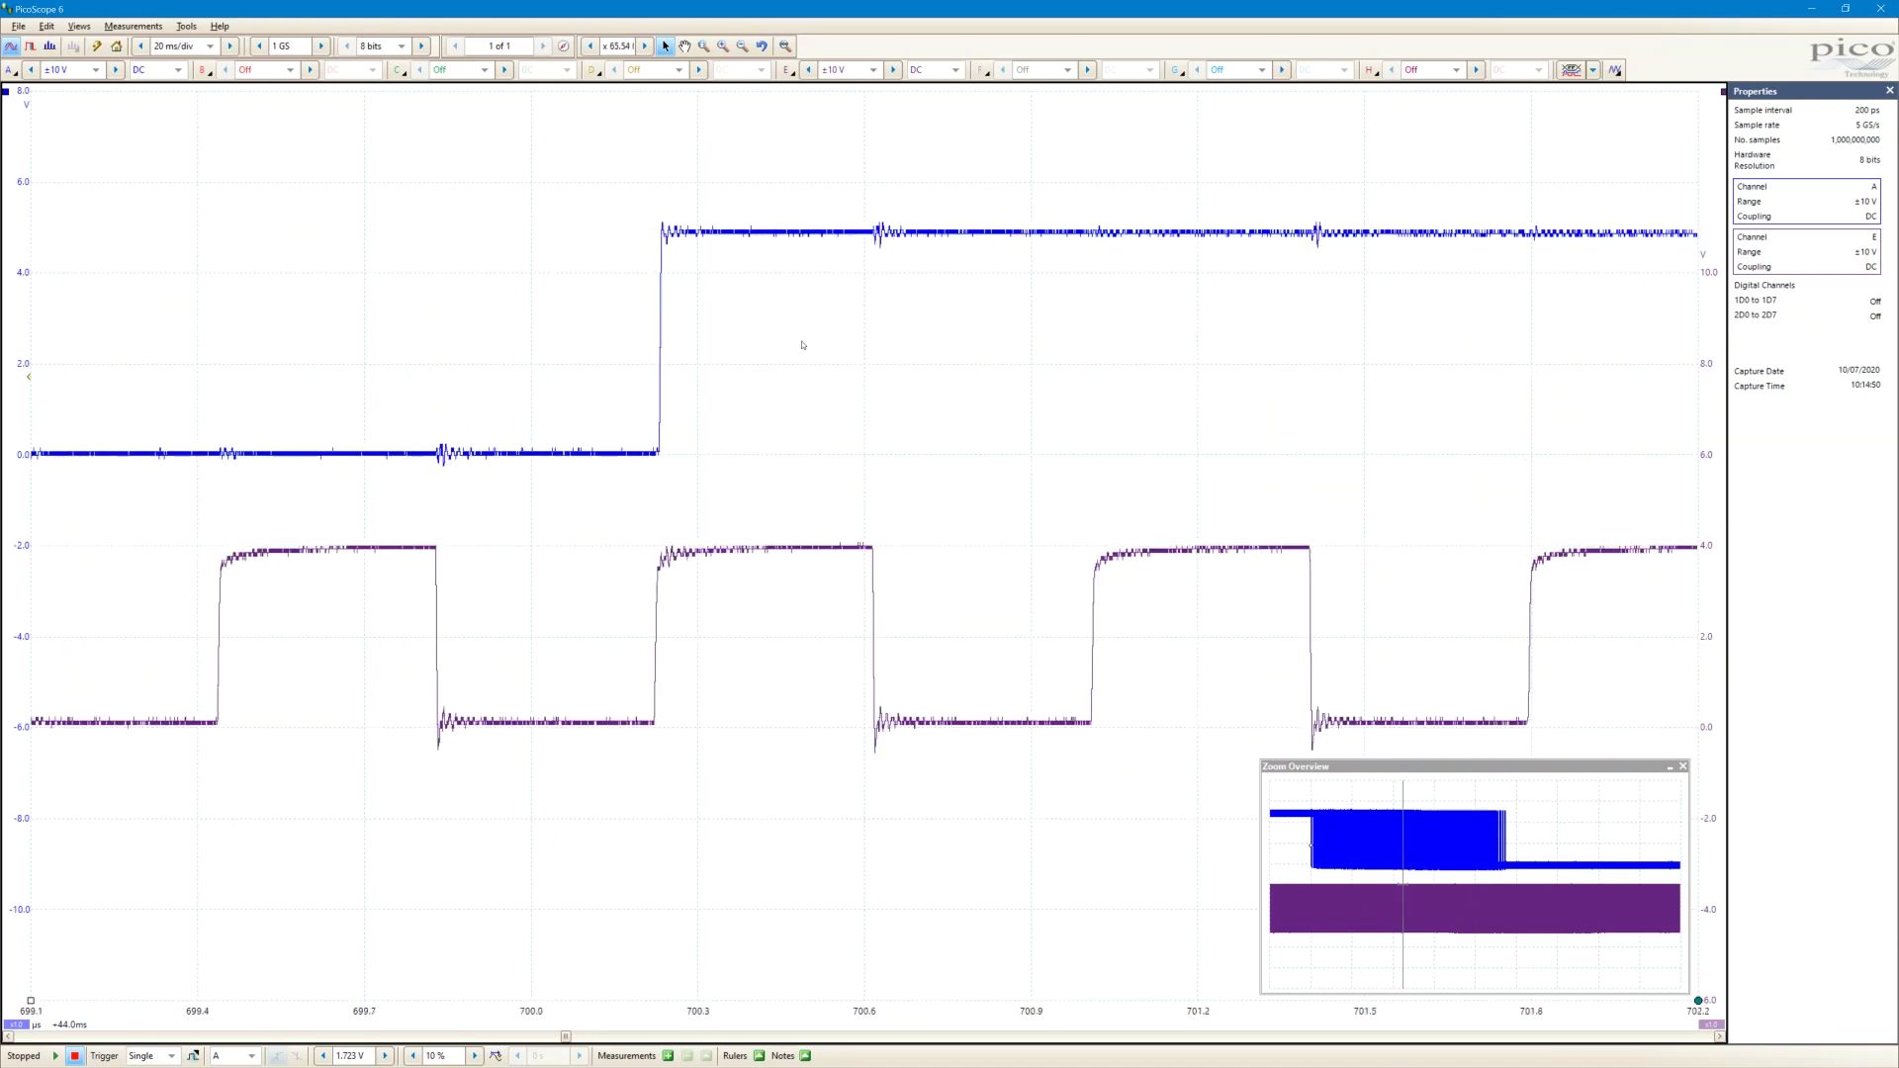
scroll(781, 342, "up", 1)
scroll(673, 351, "up", 2)
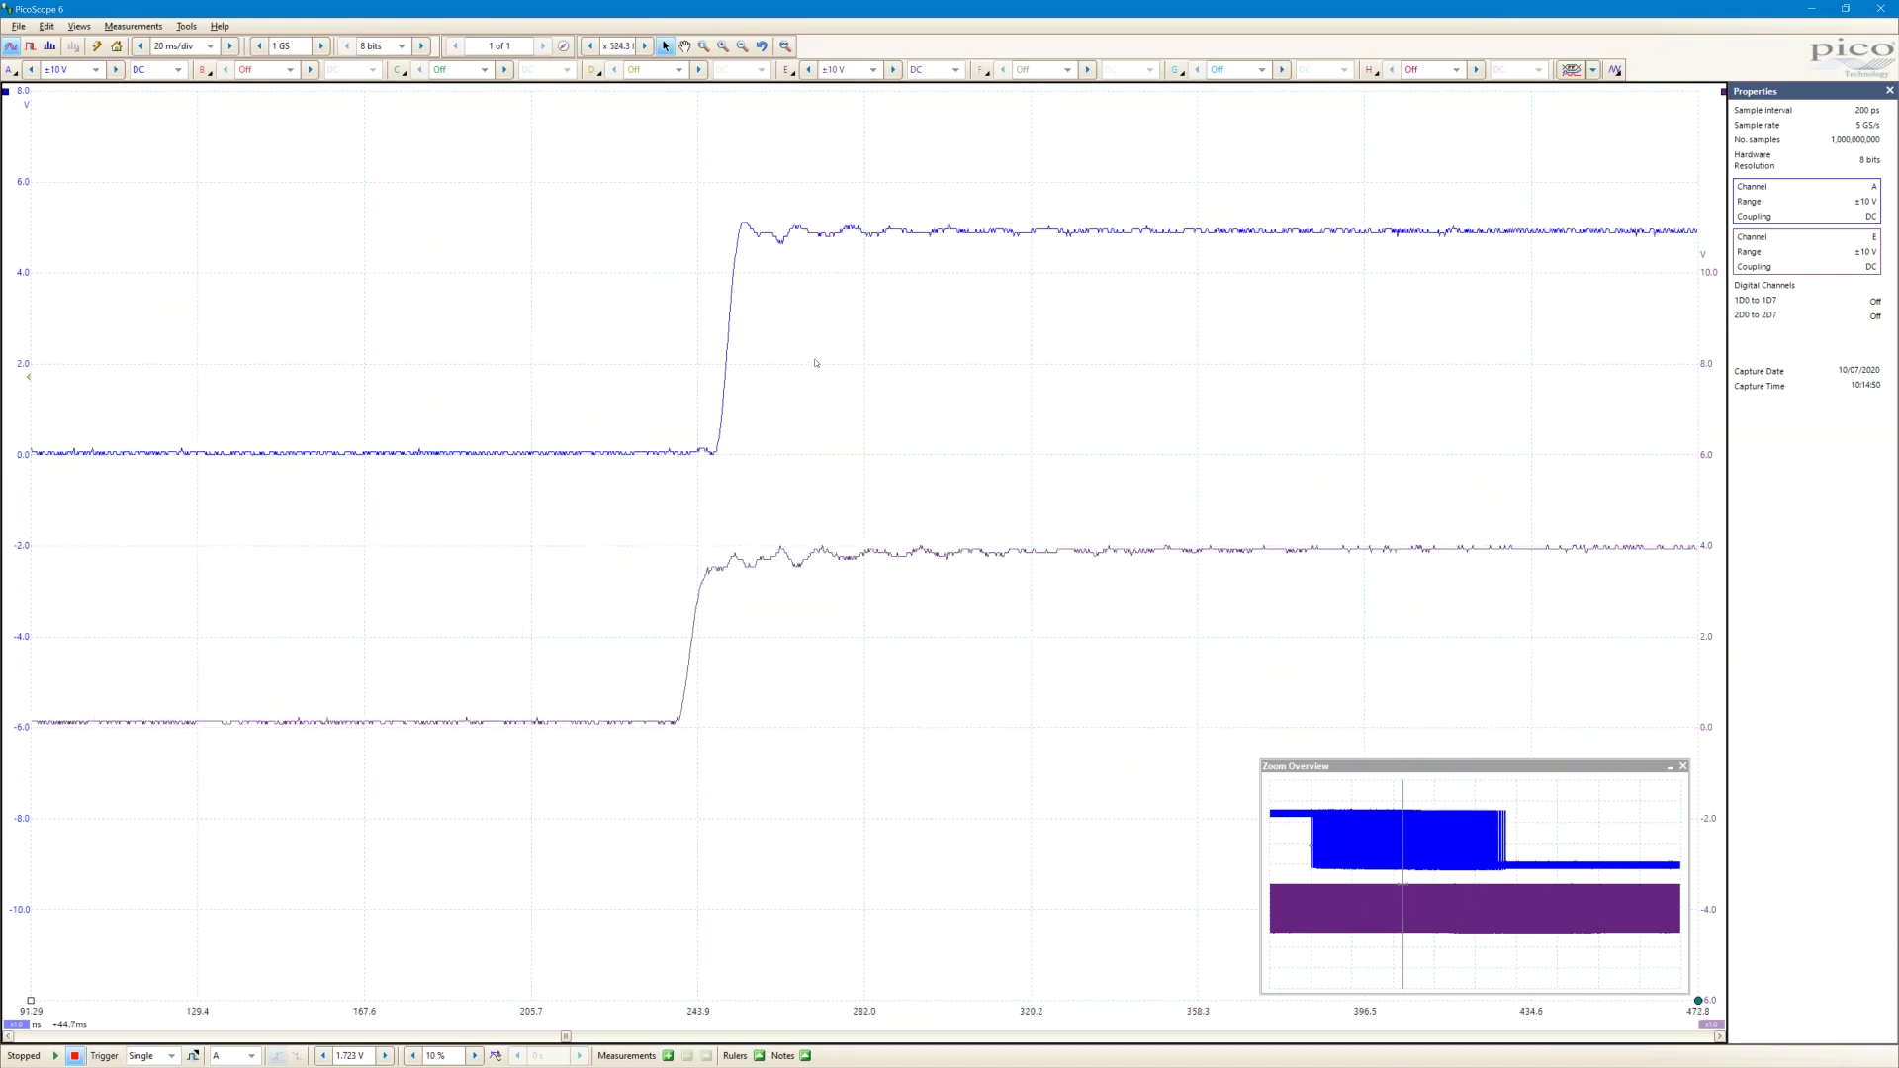
scroll(772, 361, "up", 1)
scroll(569, 331, "up", 1)
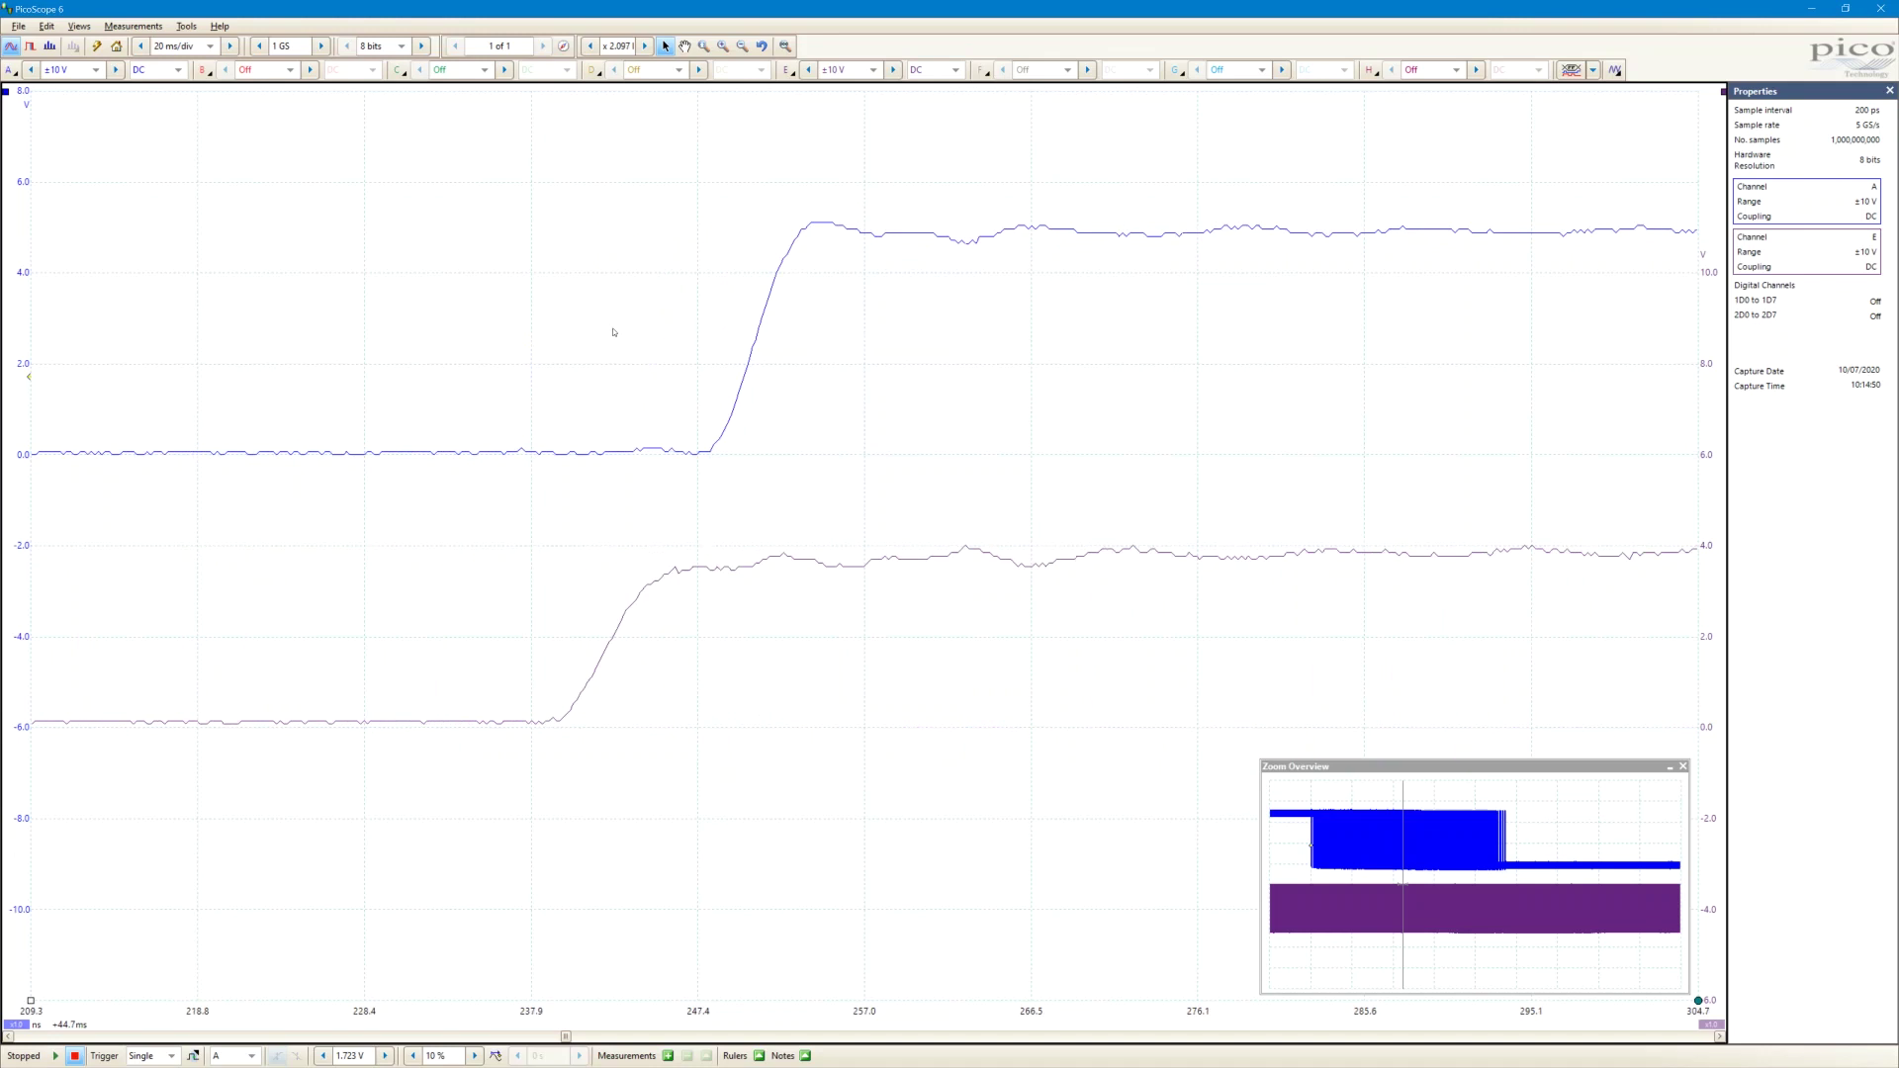
scroll(610, 333, "down", 1)
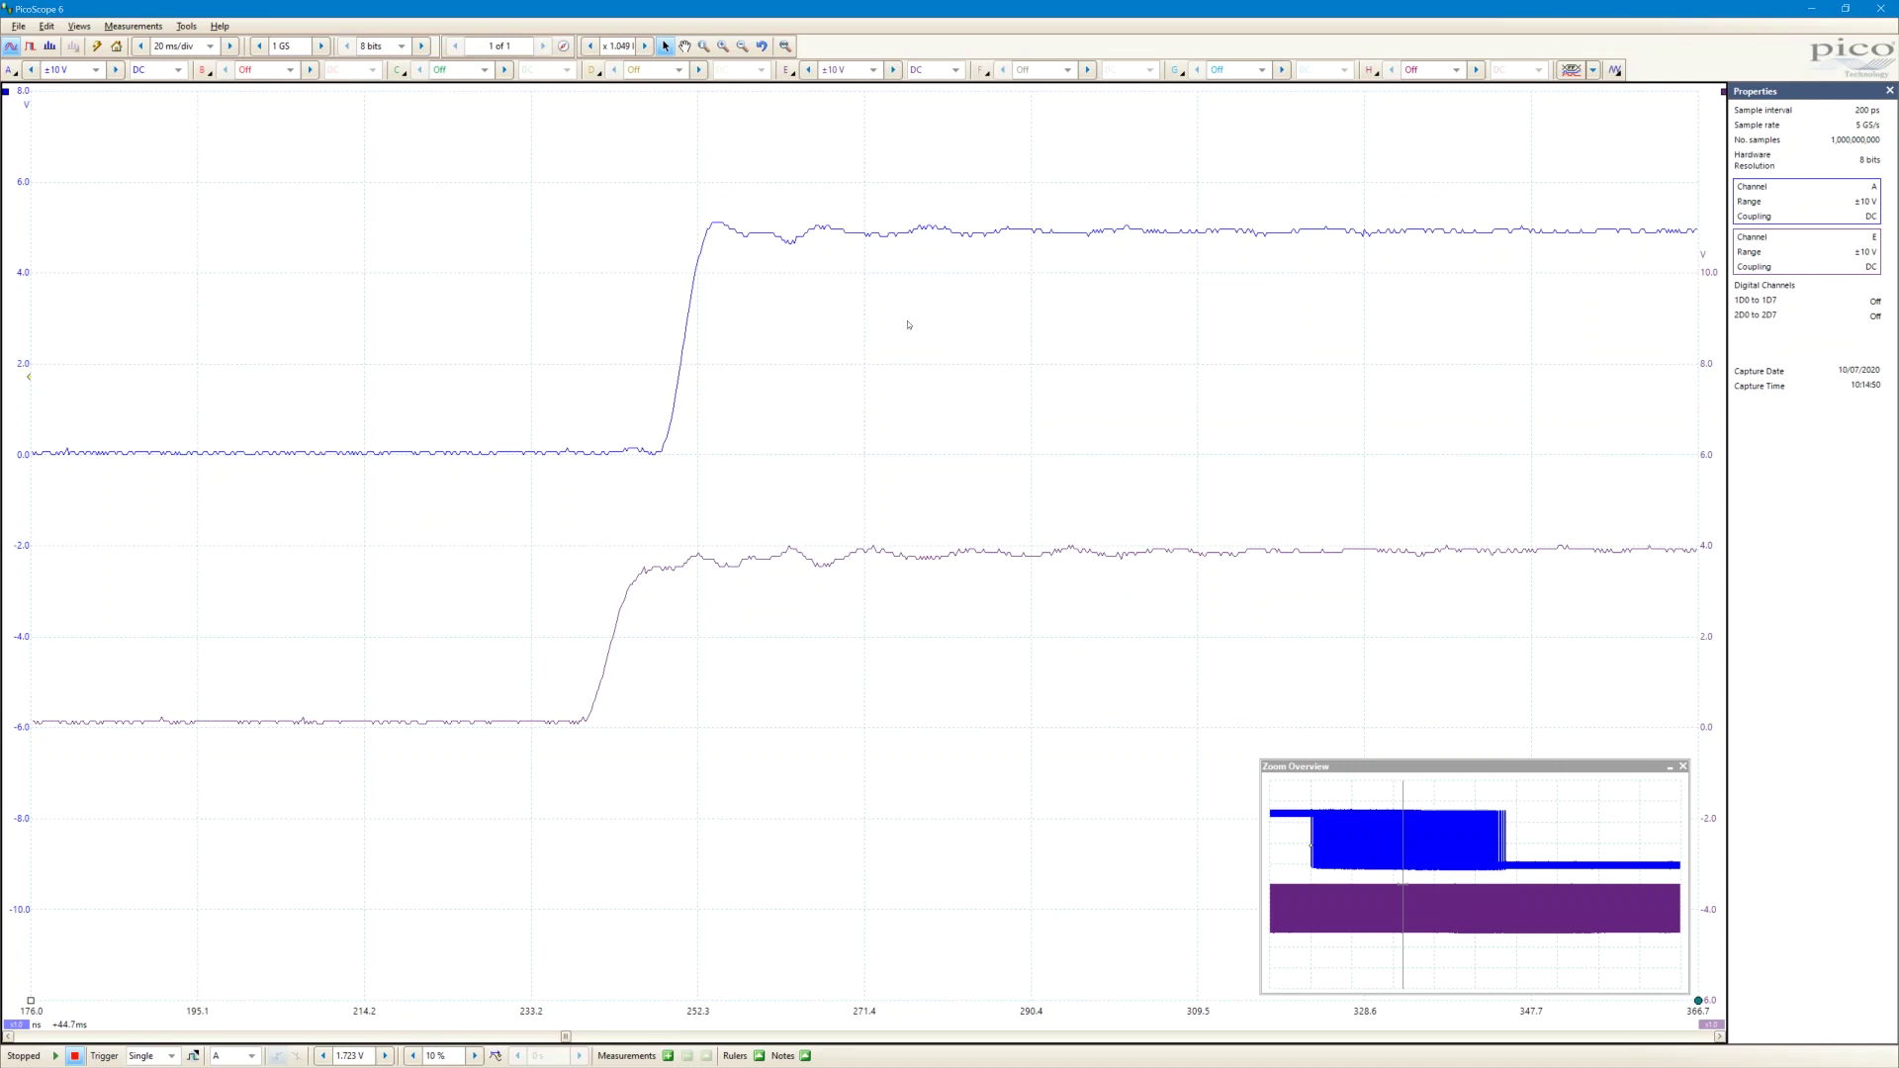
scroll(853, 369, "down", 1)
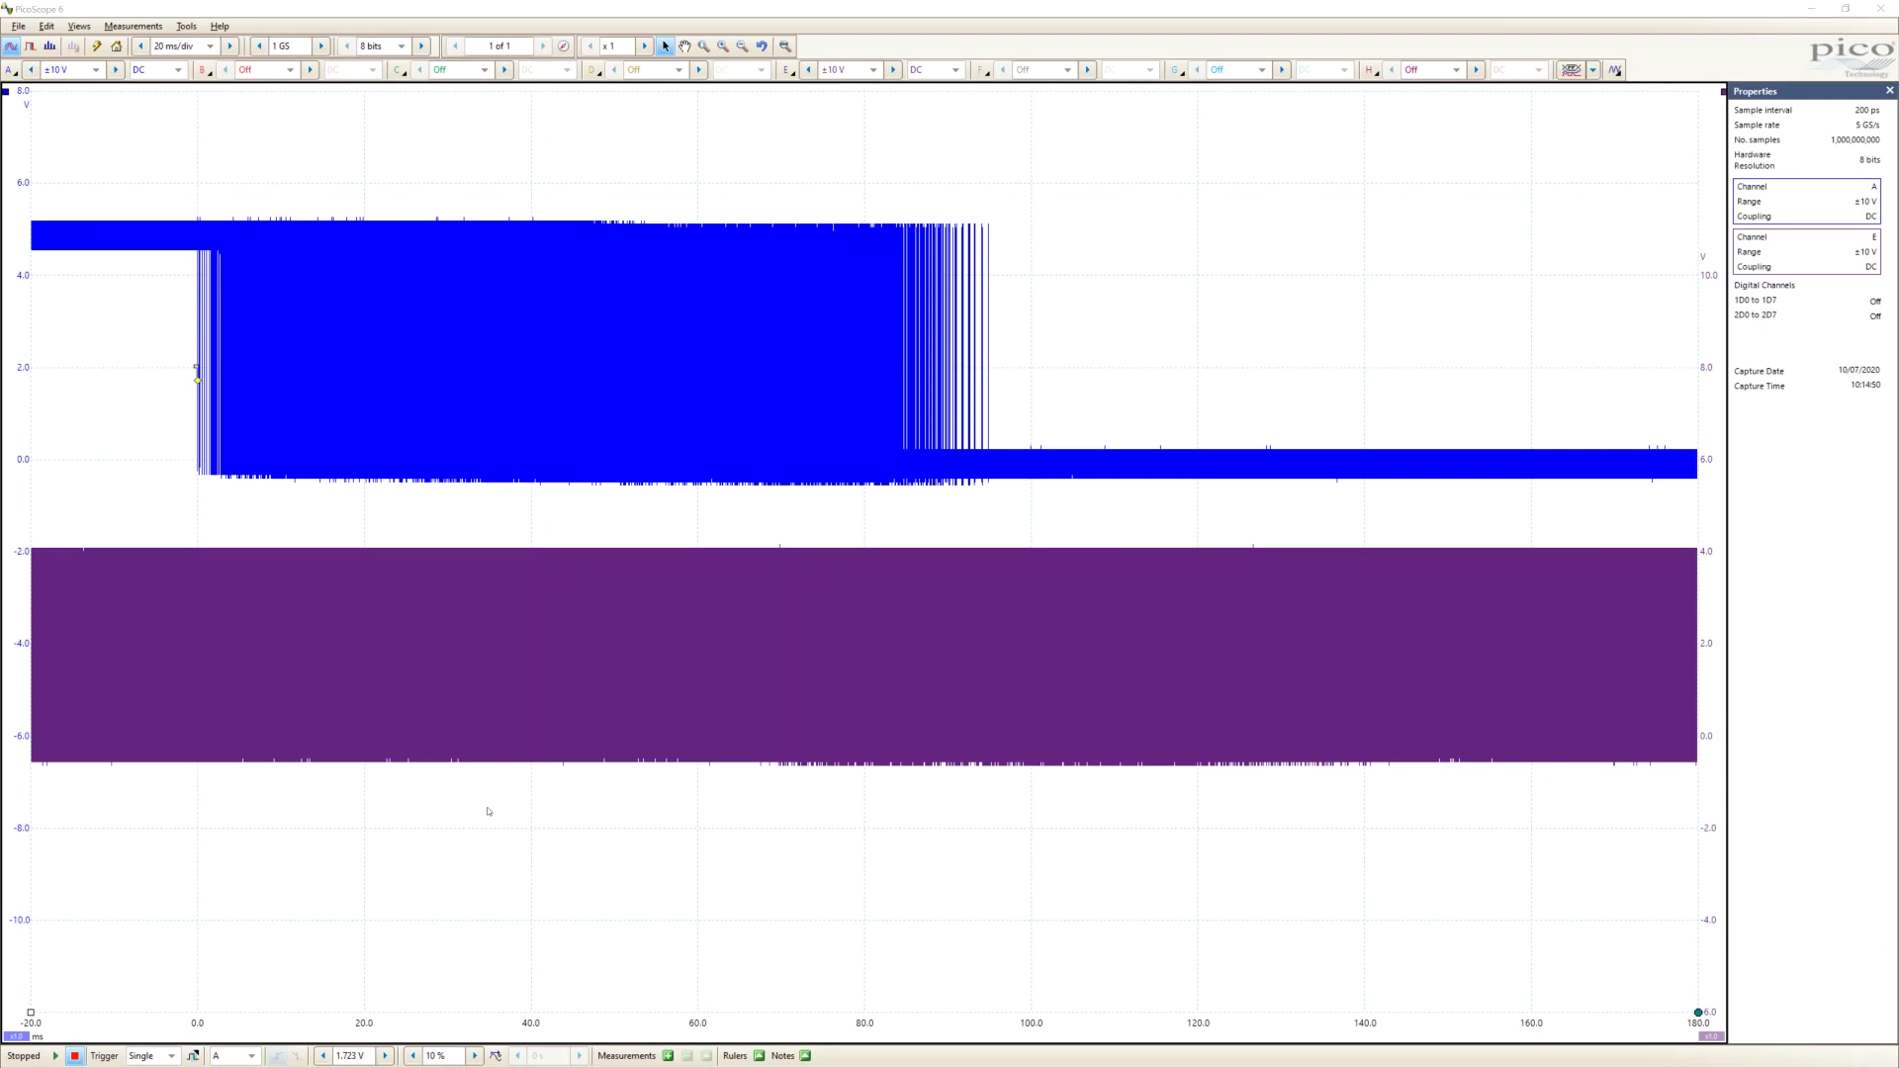
Open the DeepMeasure setup dialog from the Tools menu's Measurements submenu.
left_click(288, 12)
left_click(187, 26)
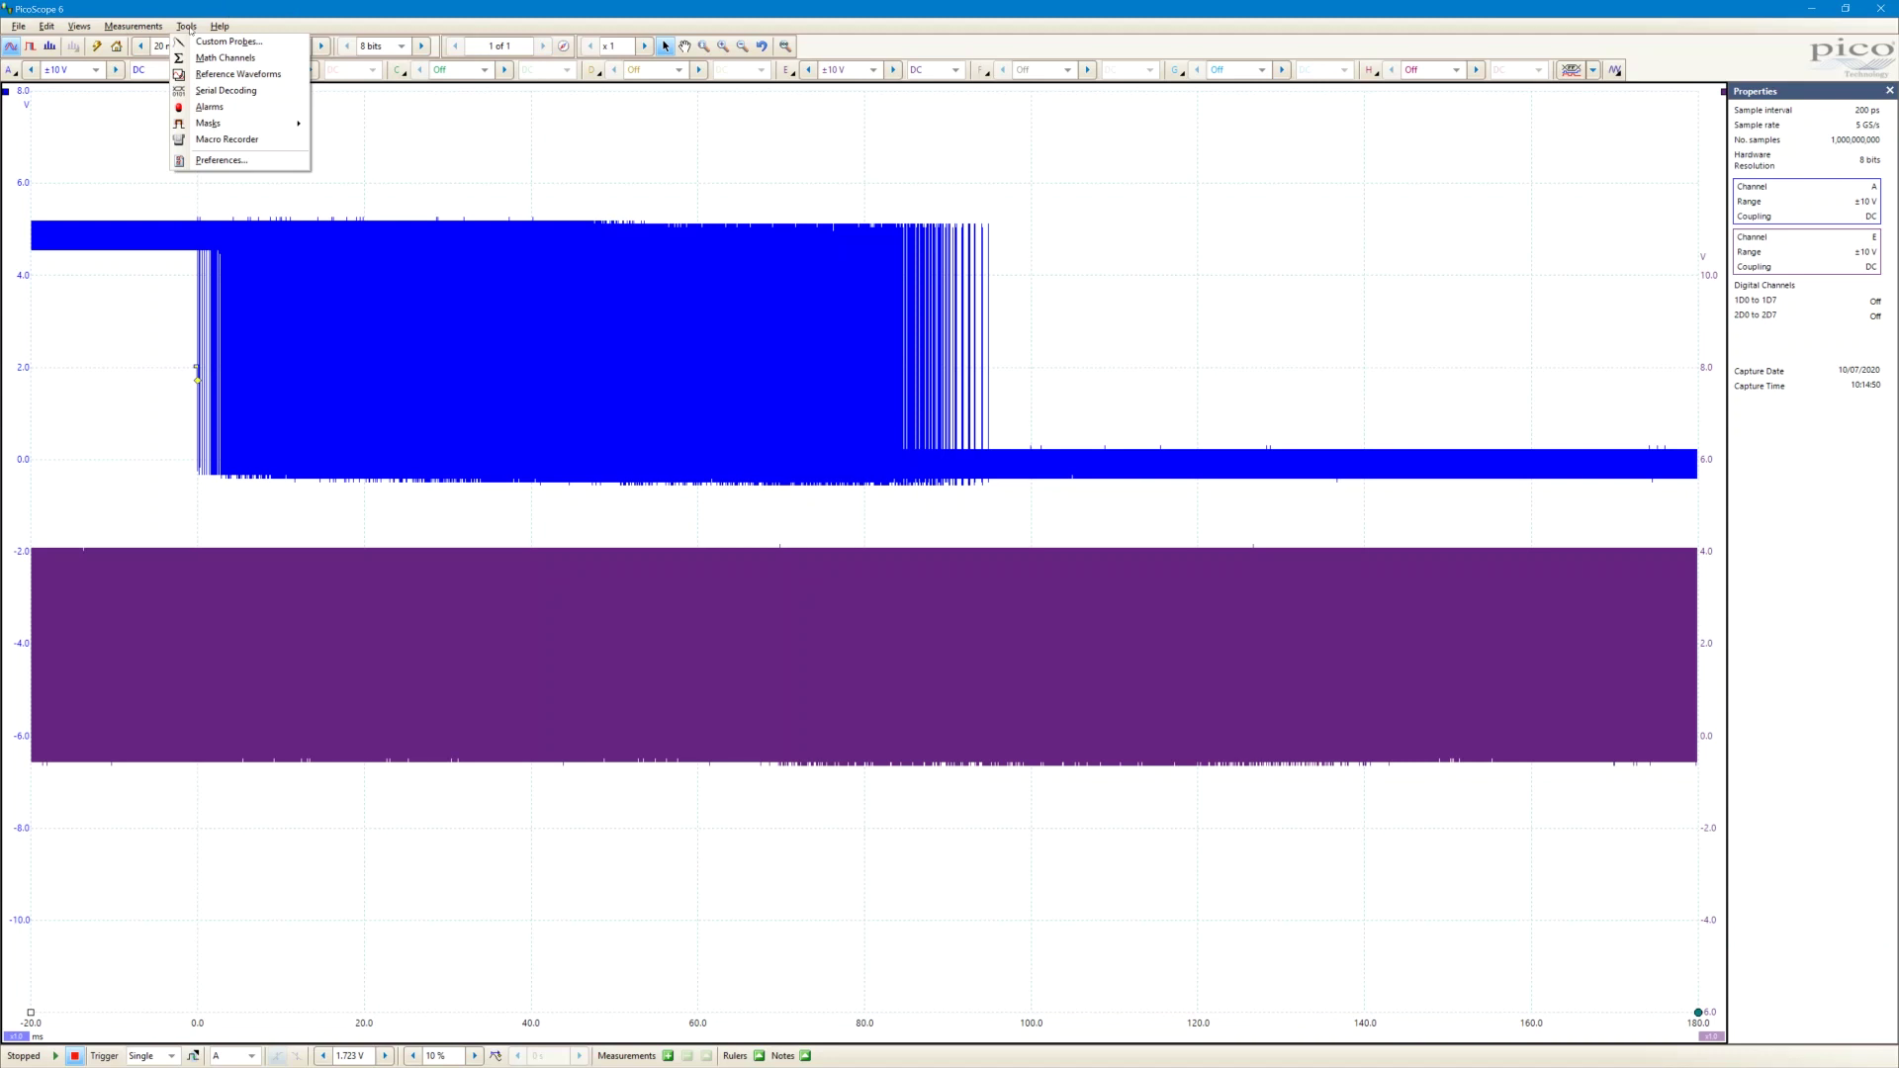
mouse_move(132, 26)
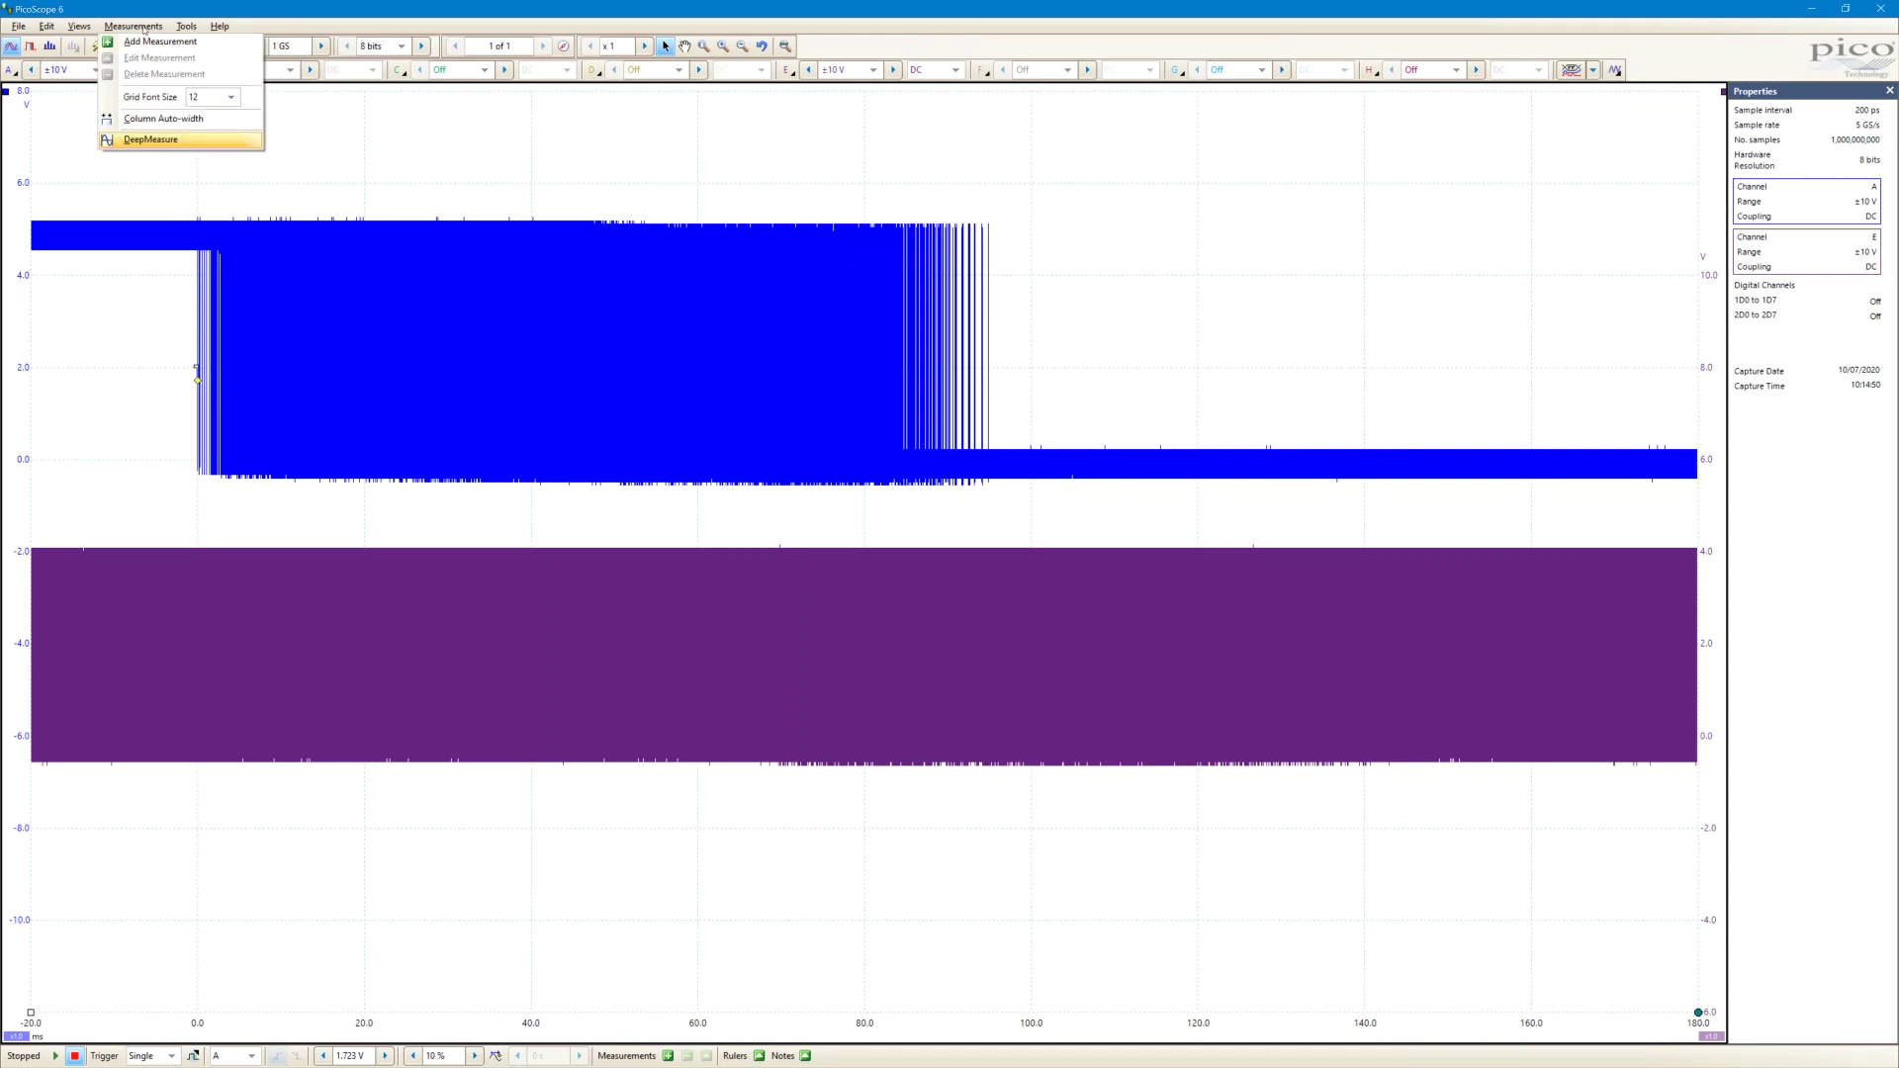
left_click(149, 140)
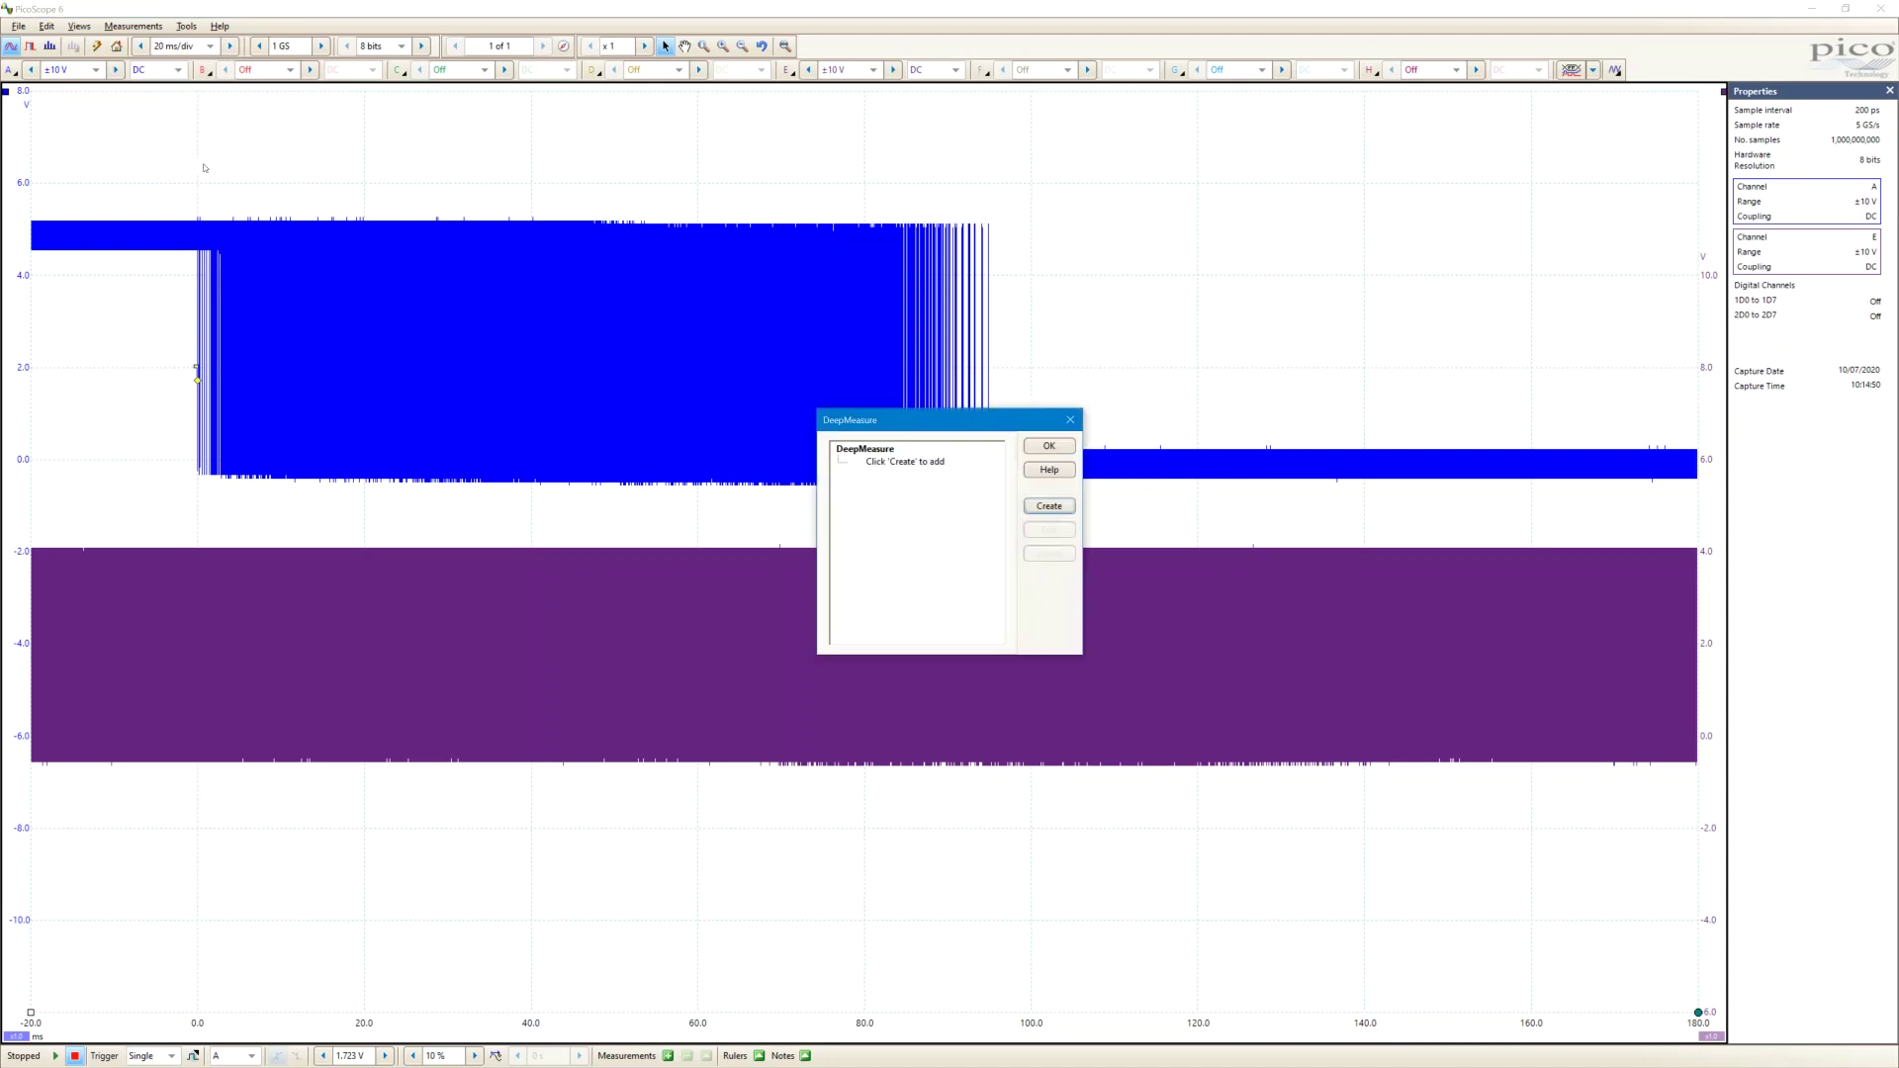
Create a channel A DeepMeasure with a 3 V cycle threshold and 10/90 rise/fall thresholds.
left_click_drag(930, 431, 186, 168)
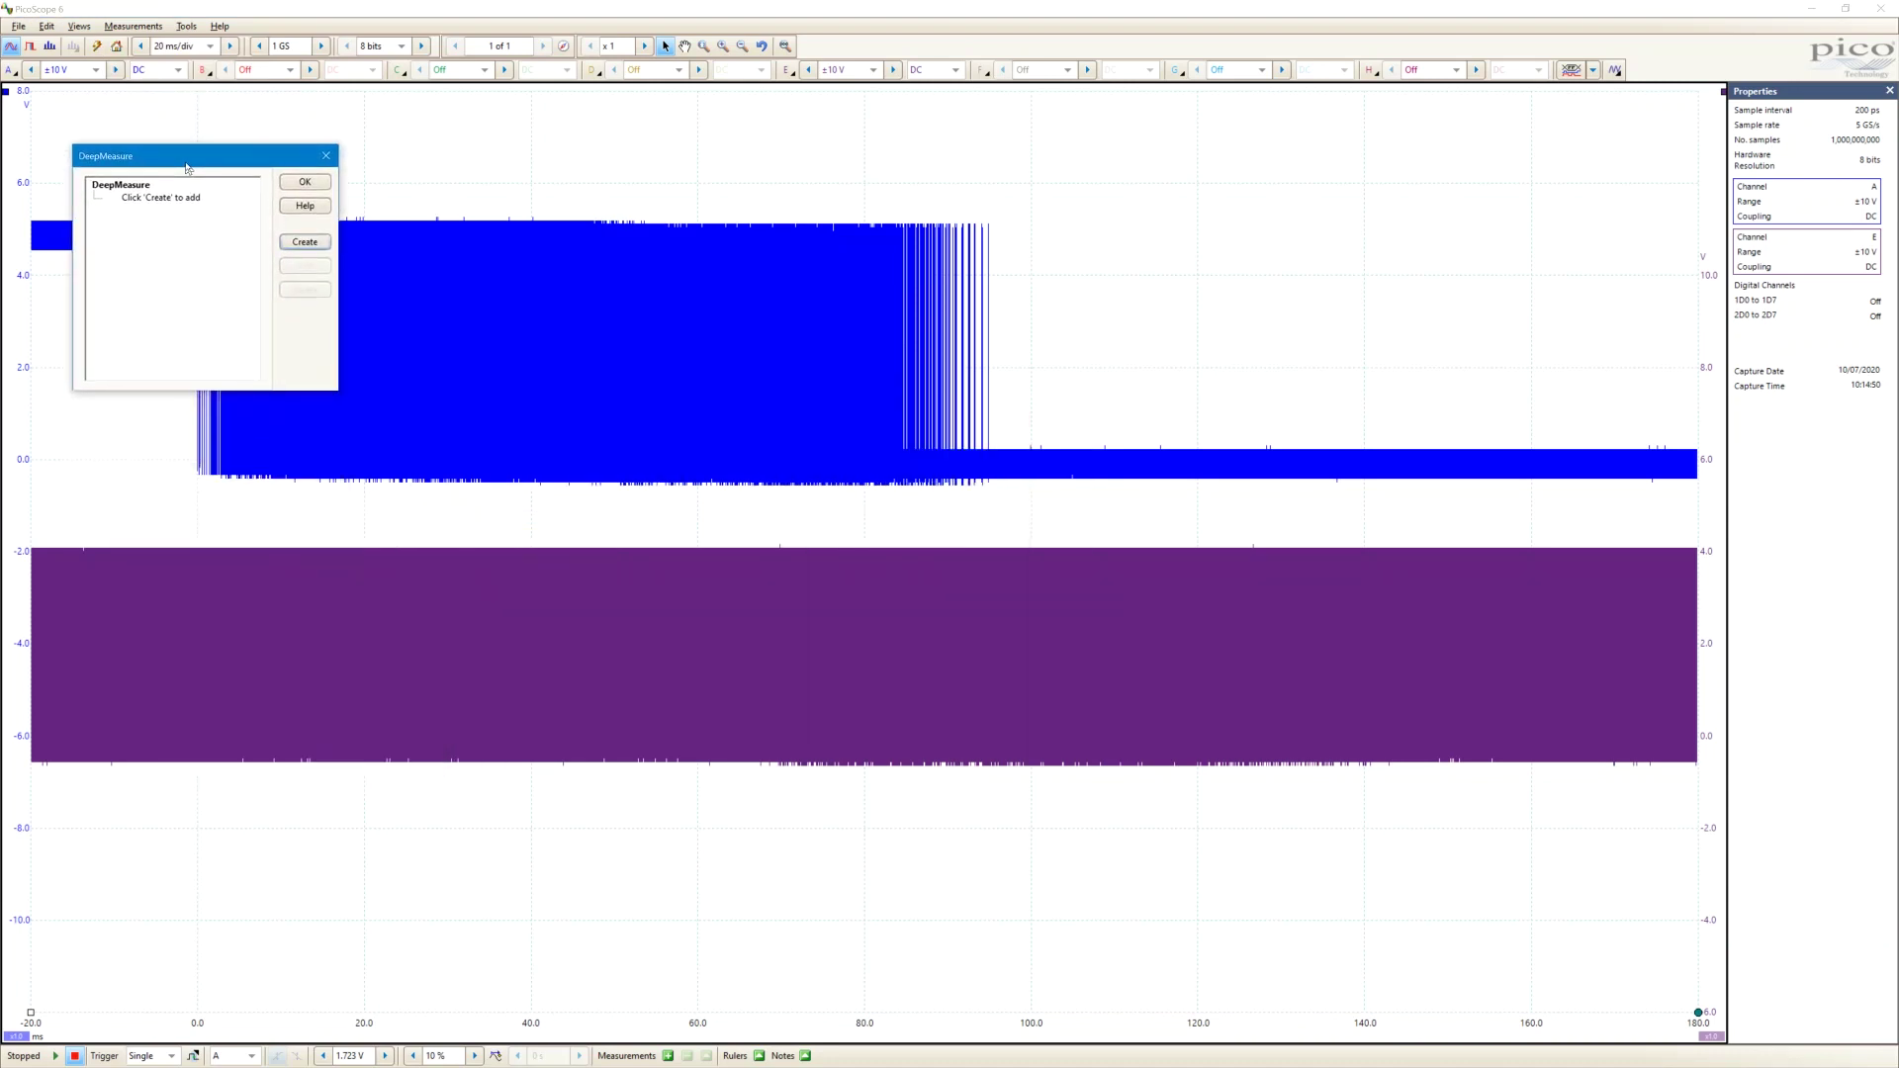
left_click(305, 243)
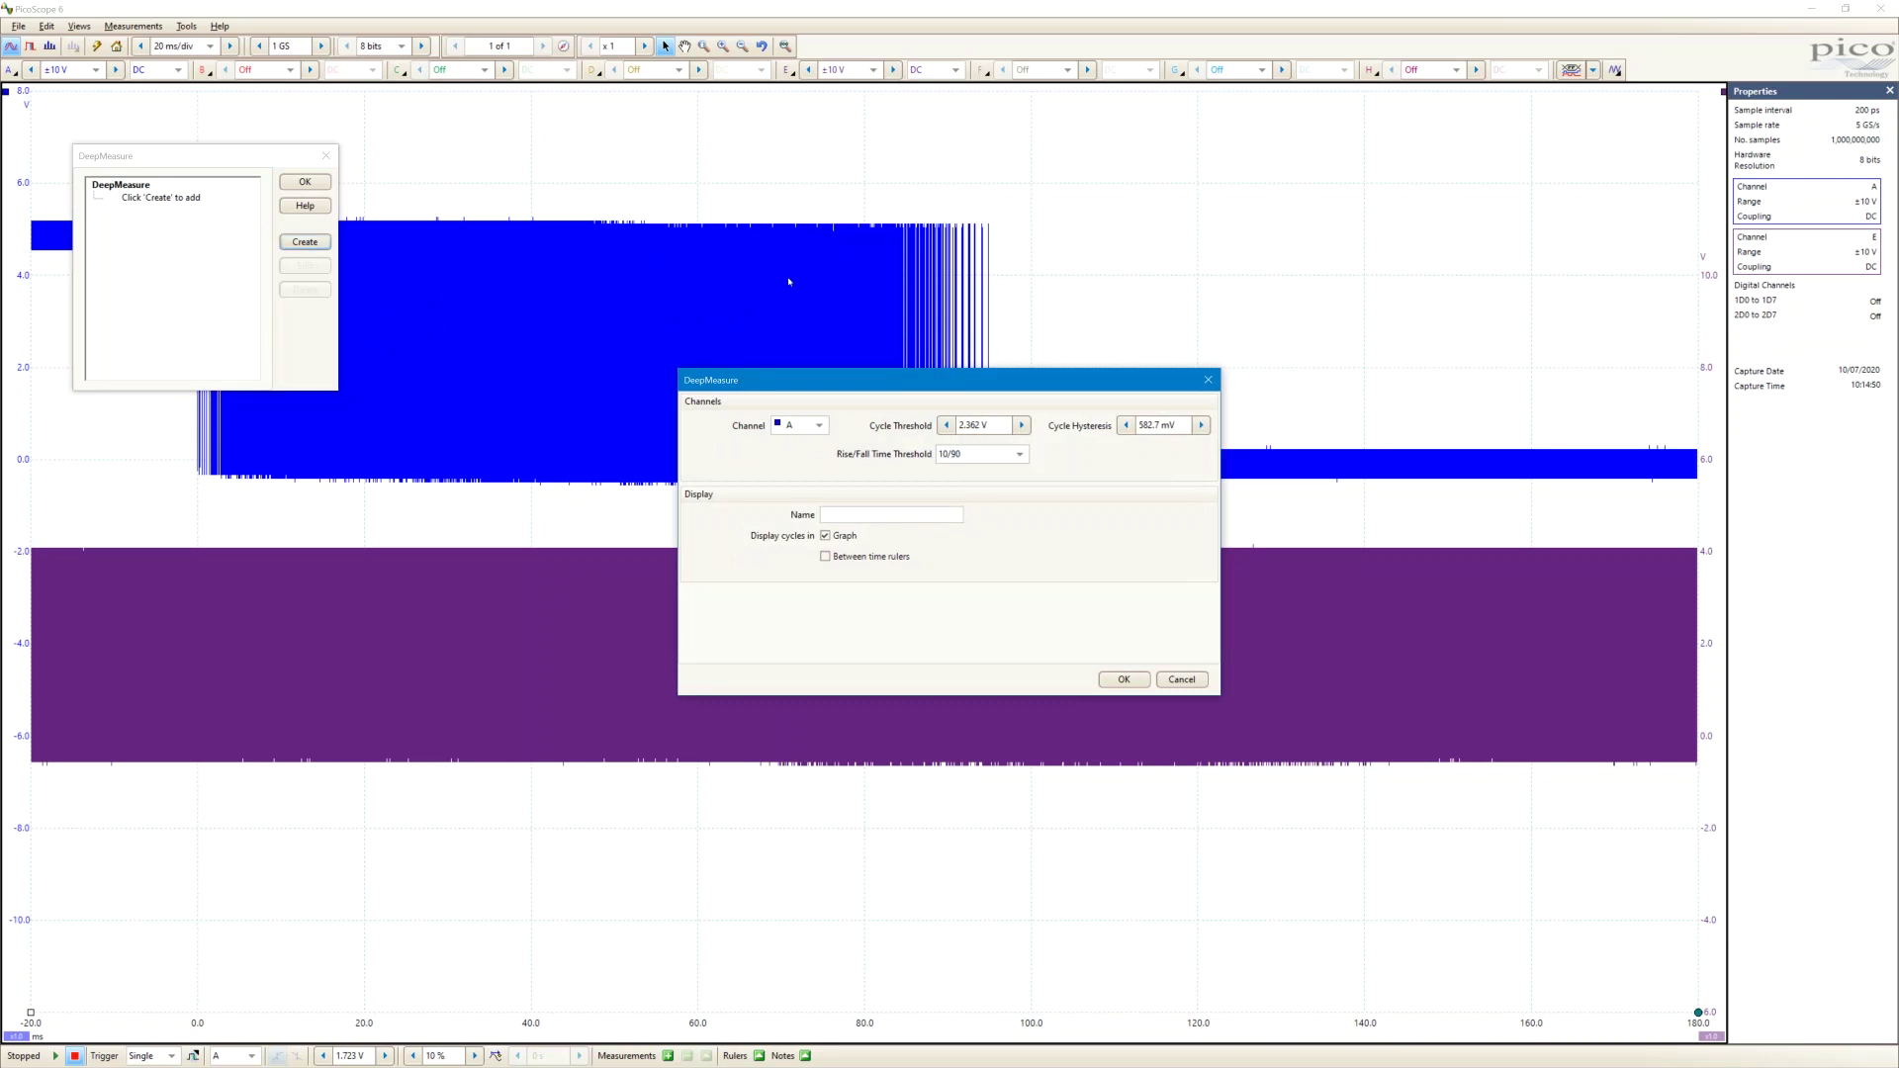
left_click(947, 425)
left_click(1023, 425)
left_click(1020, 456)
left_click(994, 466)
left_click(910, 515)
left_click(1124, 679)
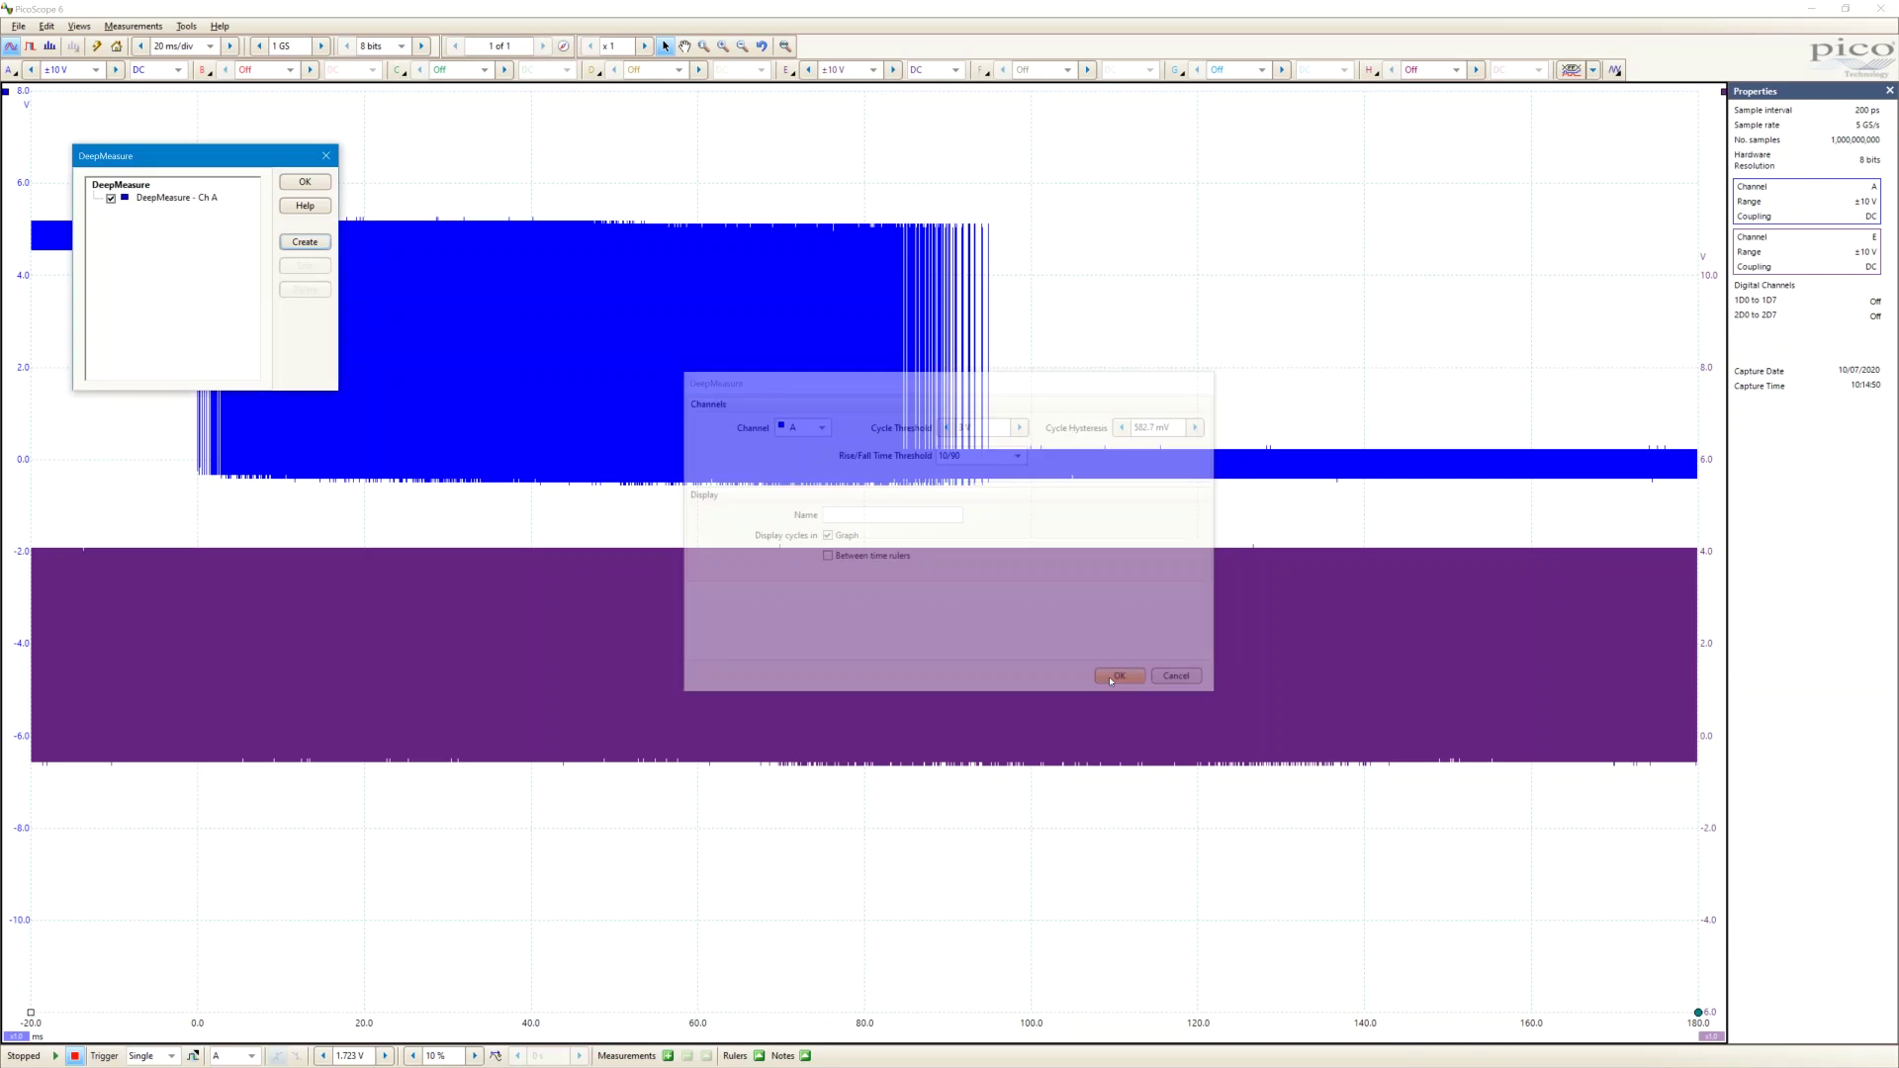
Show the DeepMeasure results, then undock the table, raise it over the graph and enlarge it.
left_click(324, 187)
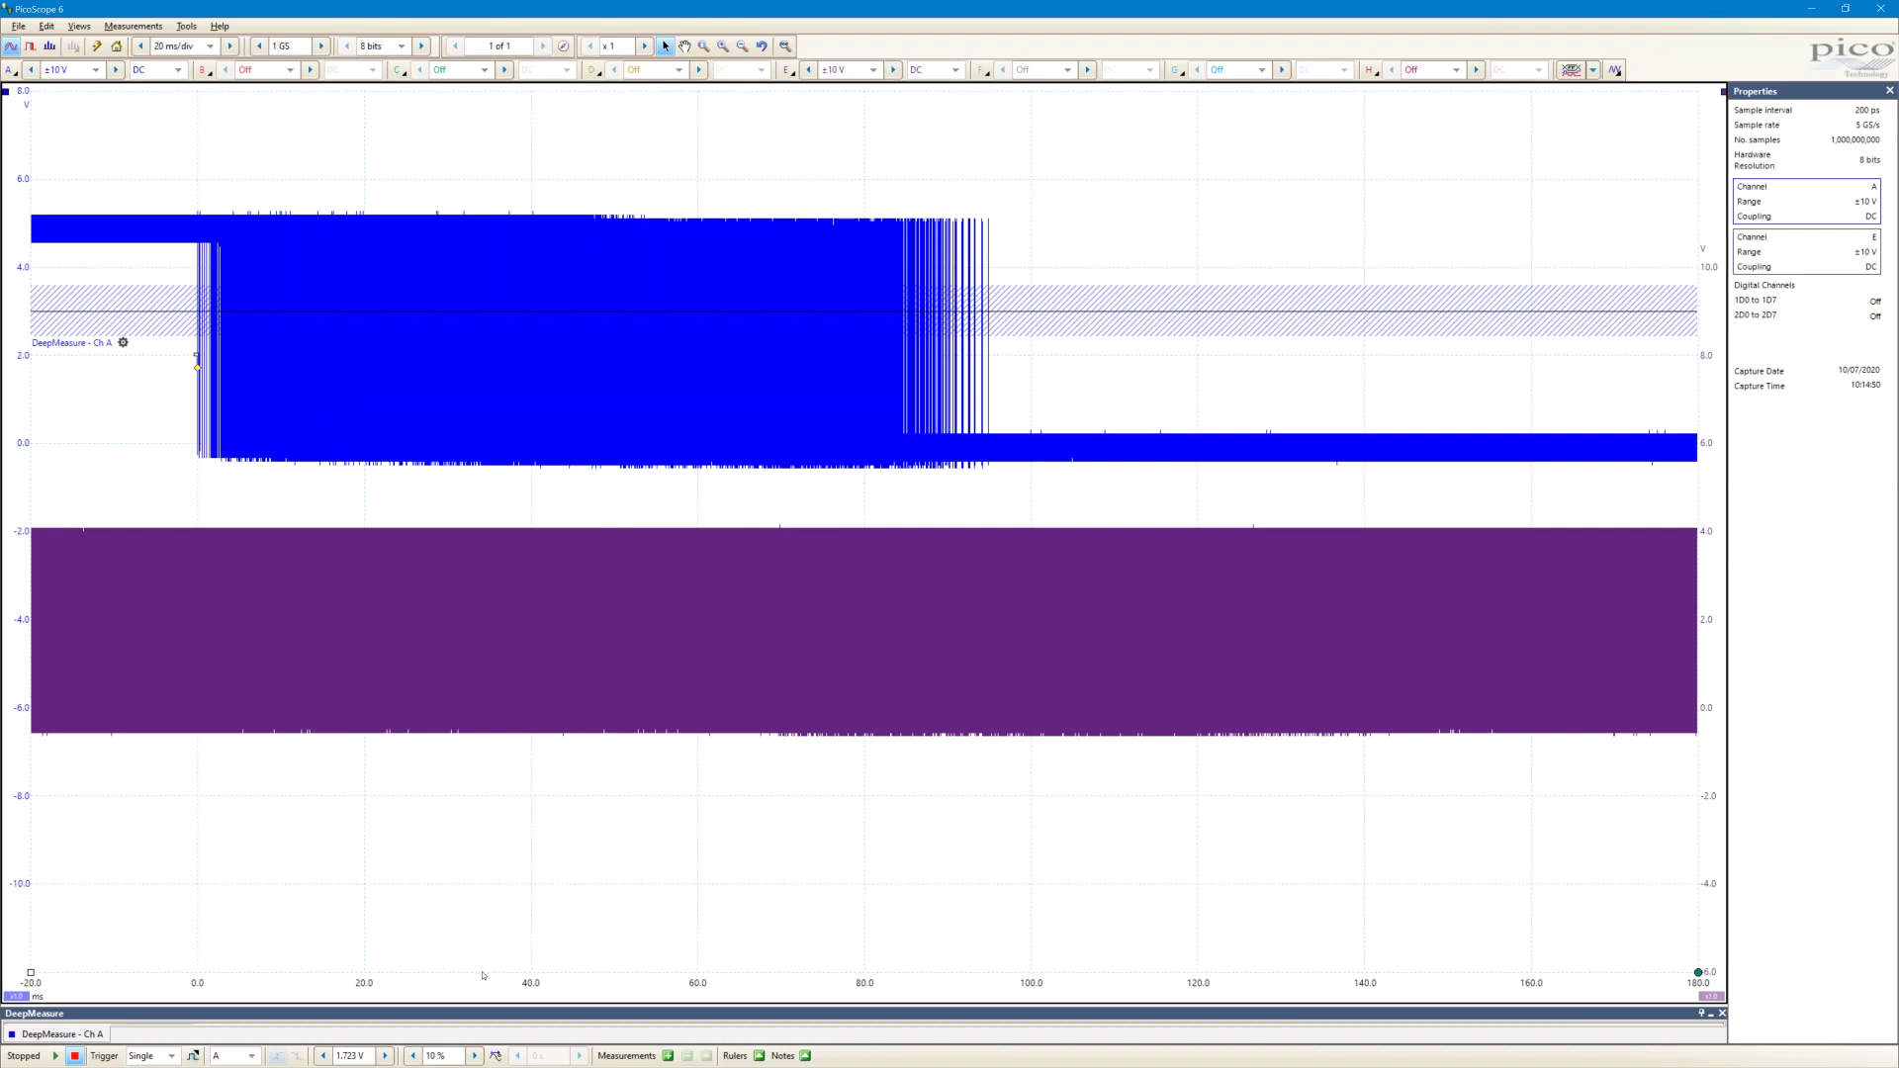
mouse_move(489, 1014)
left_mouse_down()
mouse_move(519, 918)
mouse_move(854, 823)
left_mouse_up()
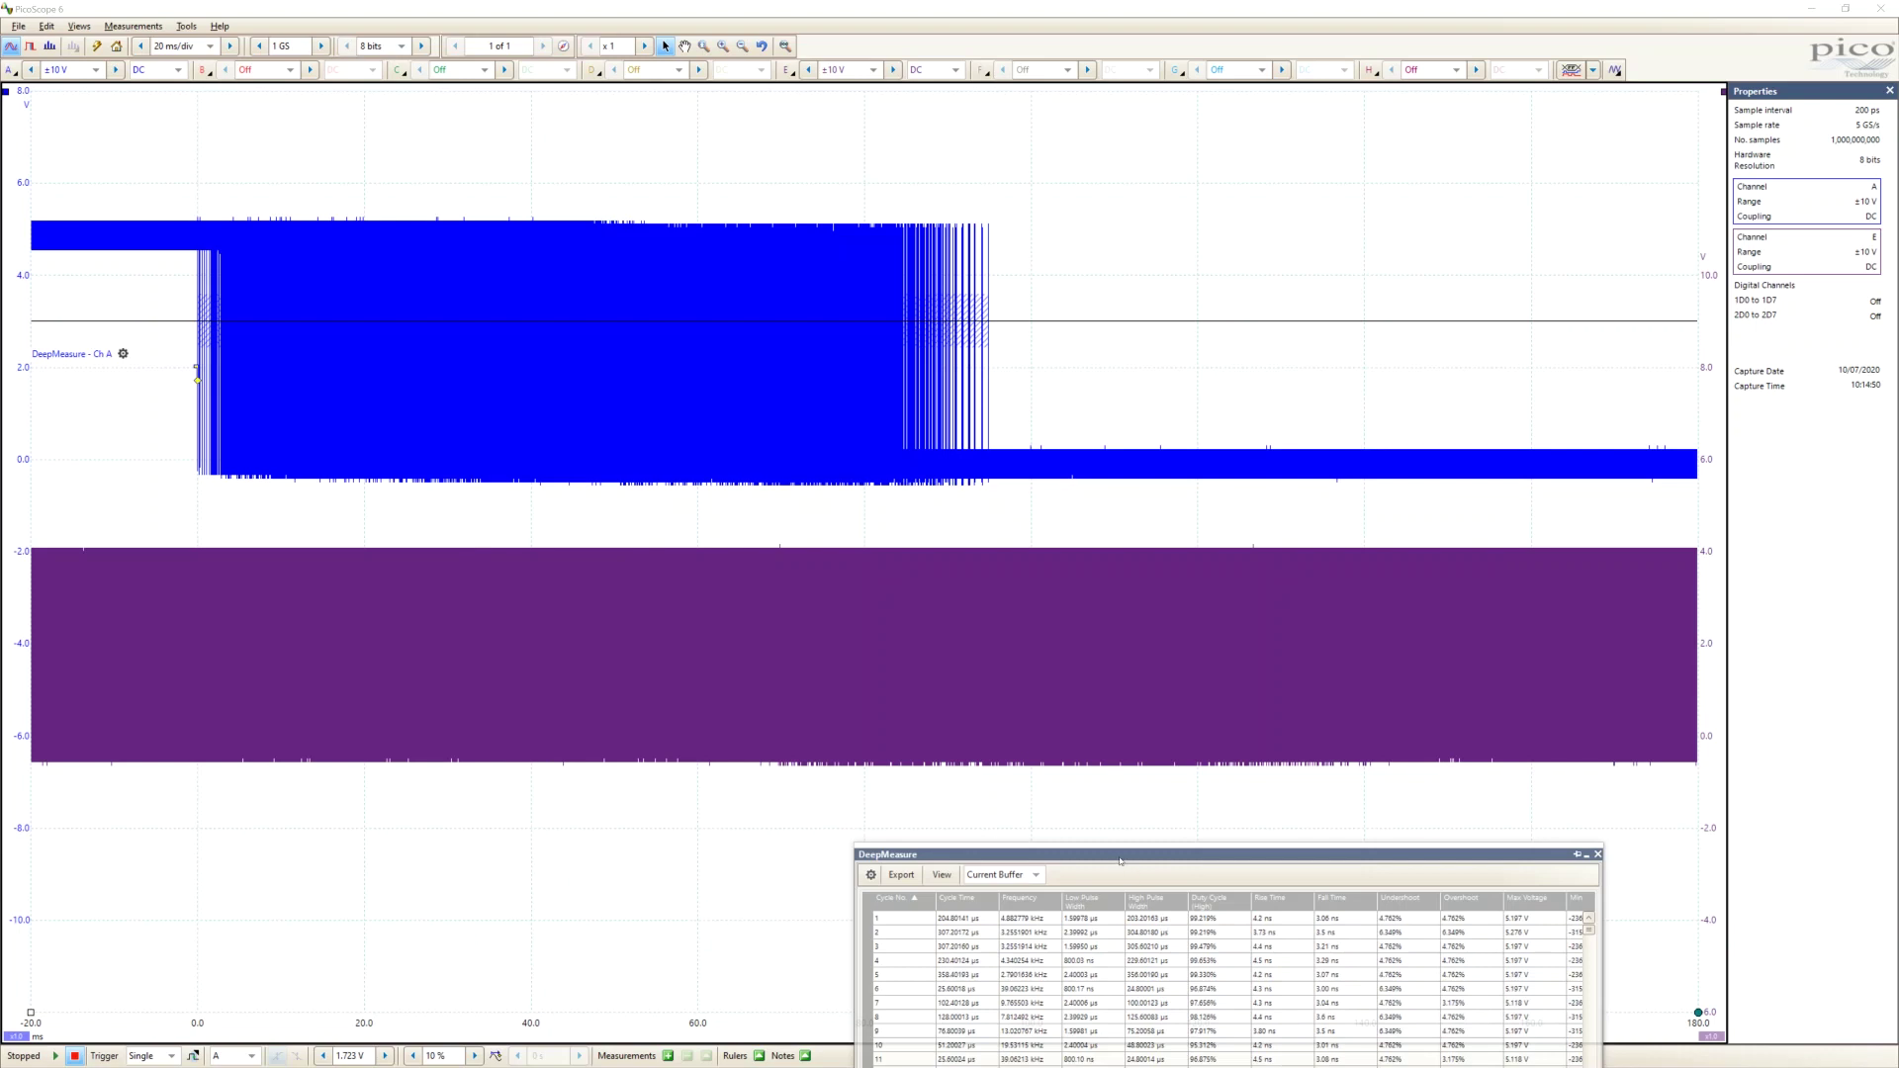
left_click_drag(1113, 859, 1001, 518)
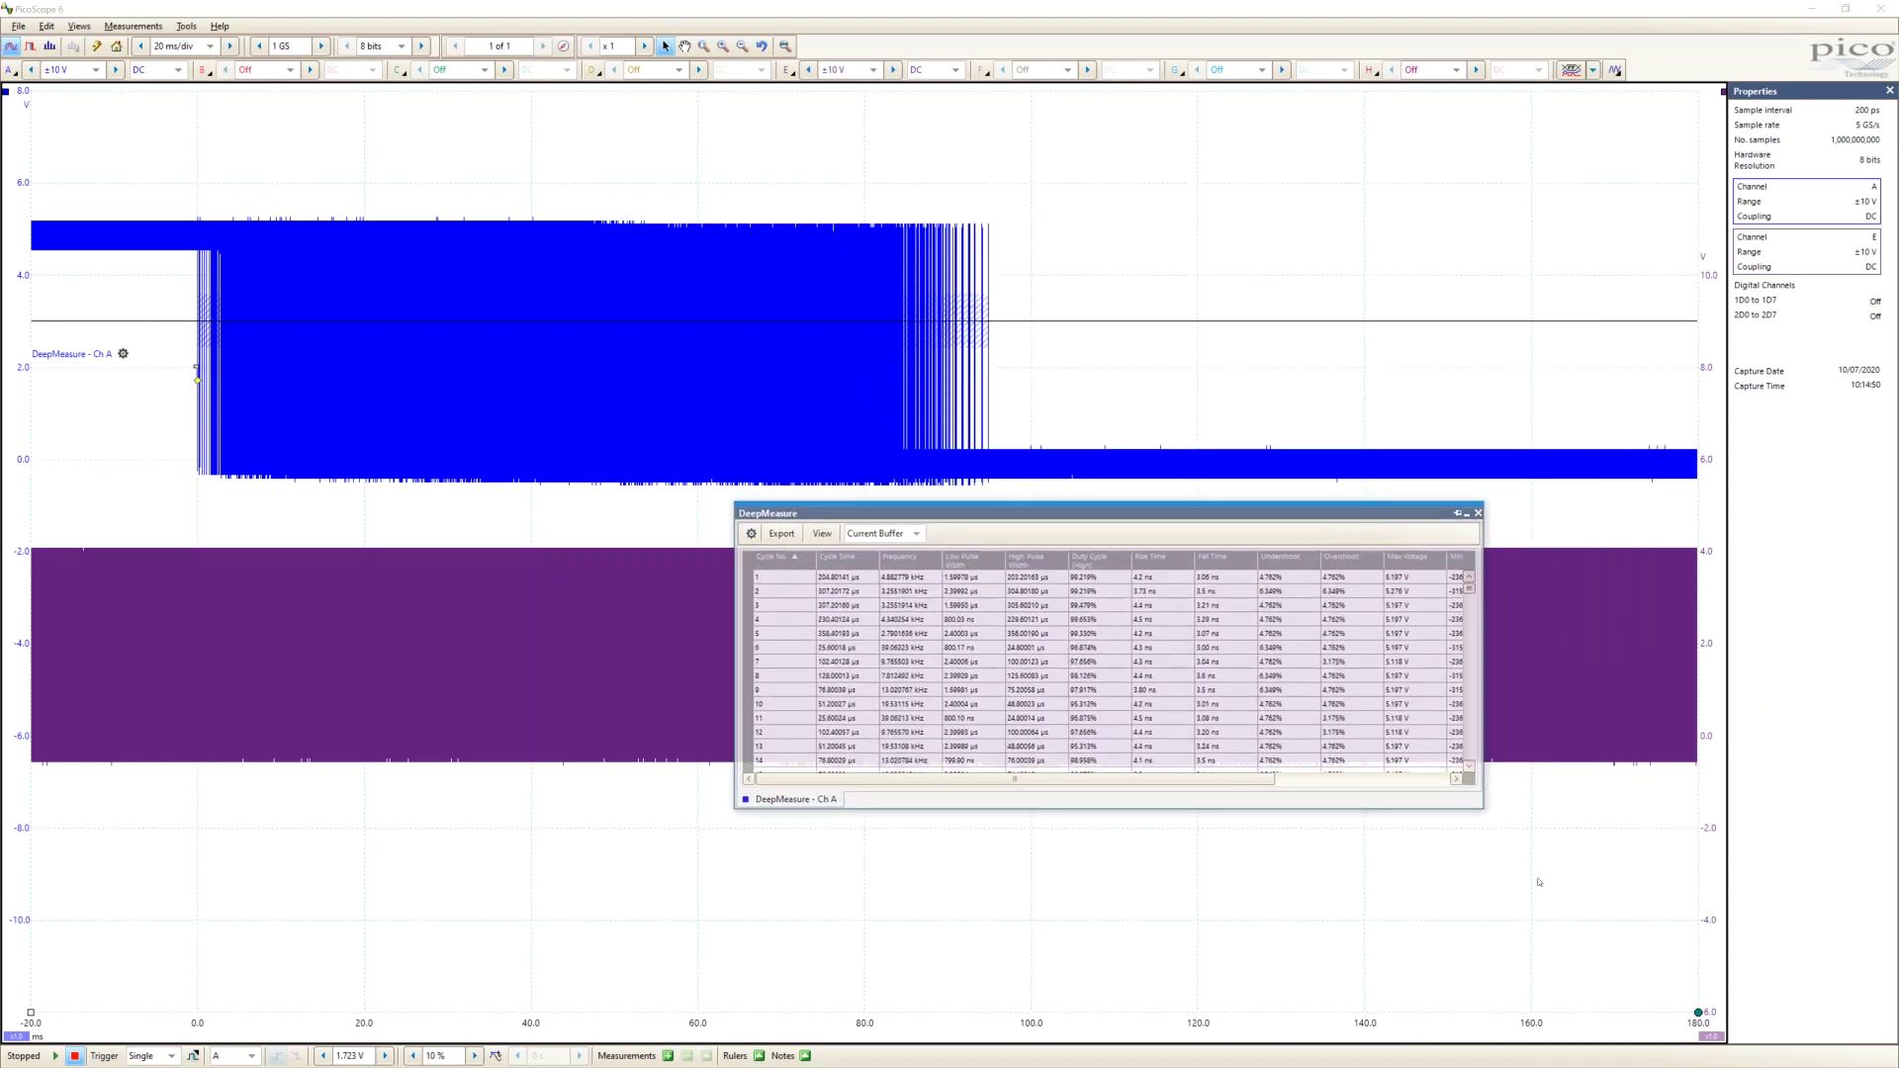
left_click_drag(1483, 809, 1603, 1020)
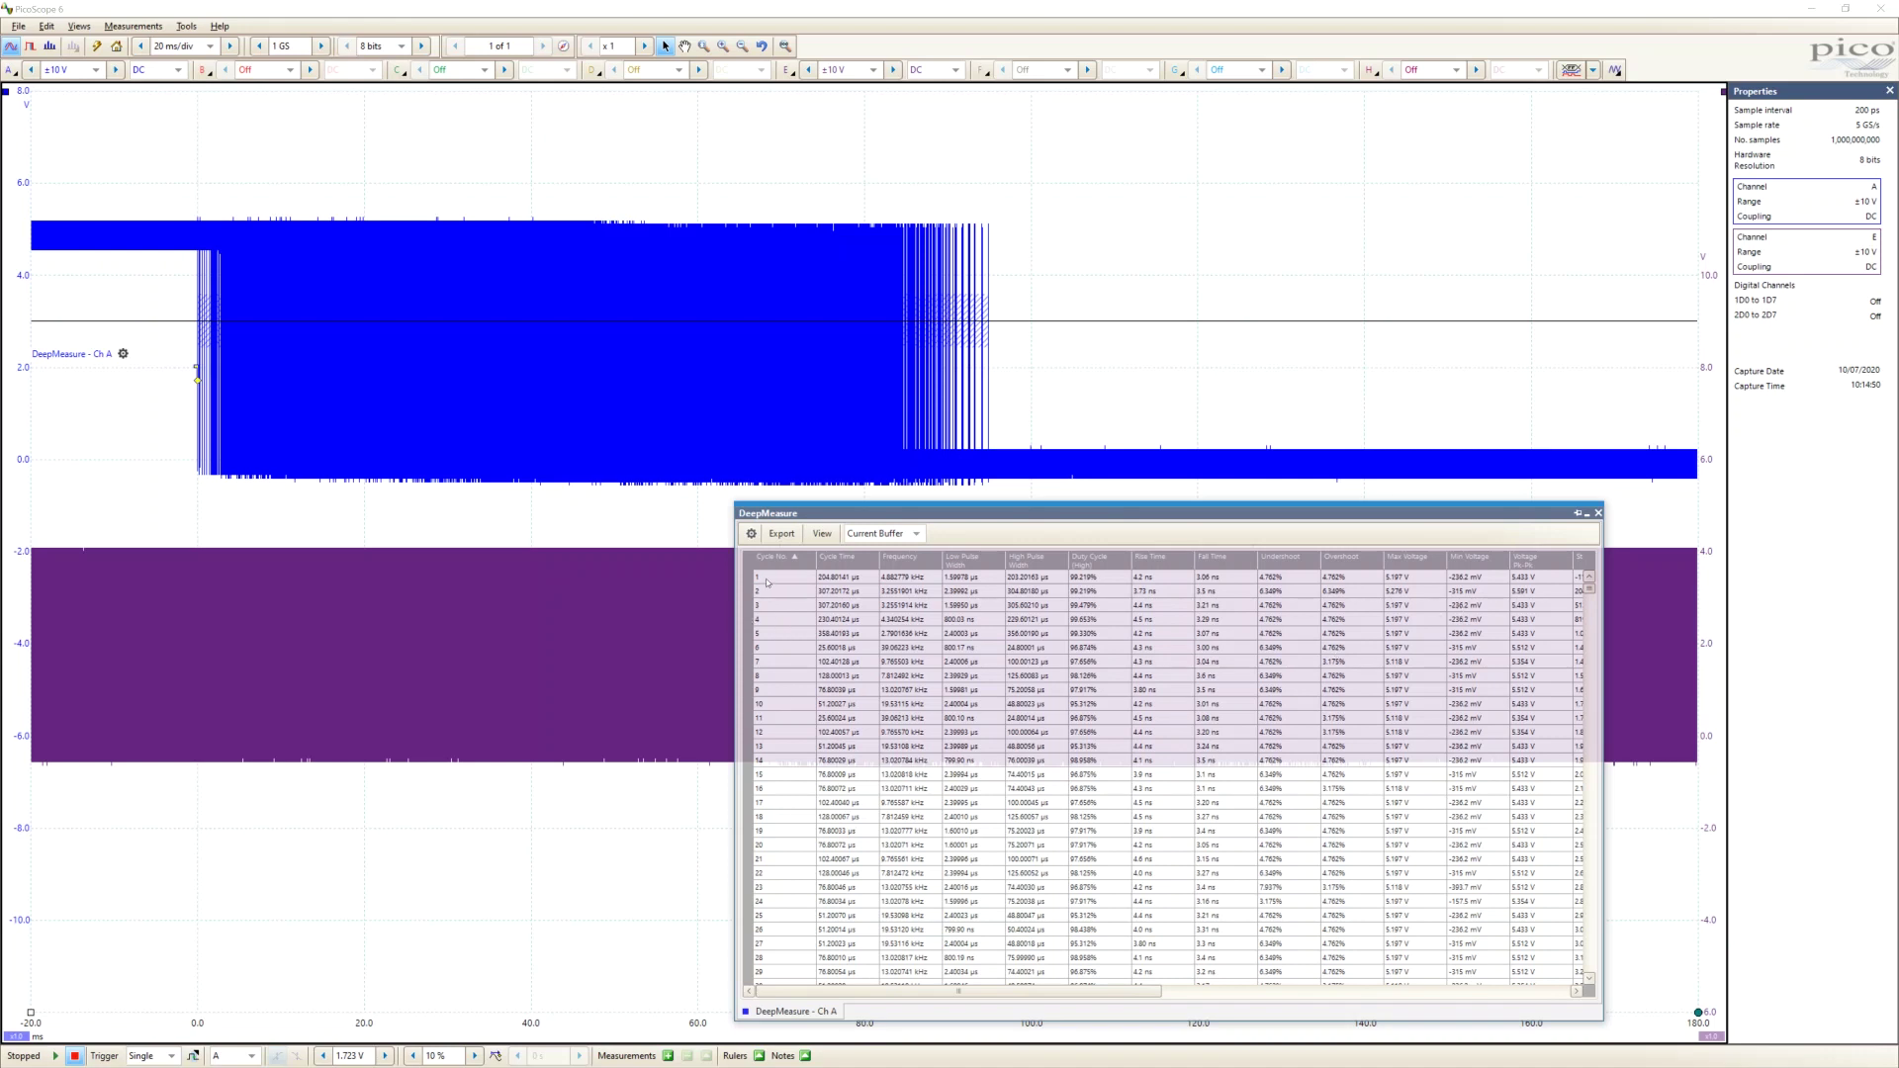
left_click_drag(1589, 597, 1590, 975)
scroll(1179, 928, "down", 1)
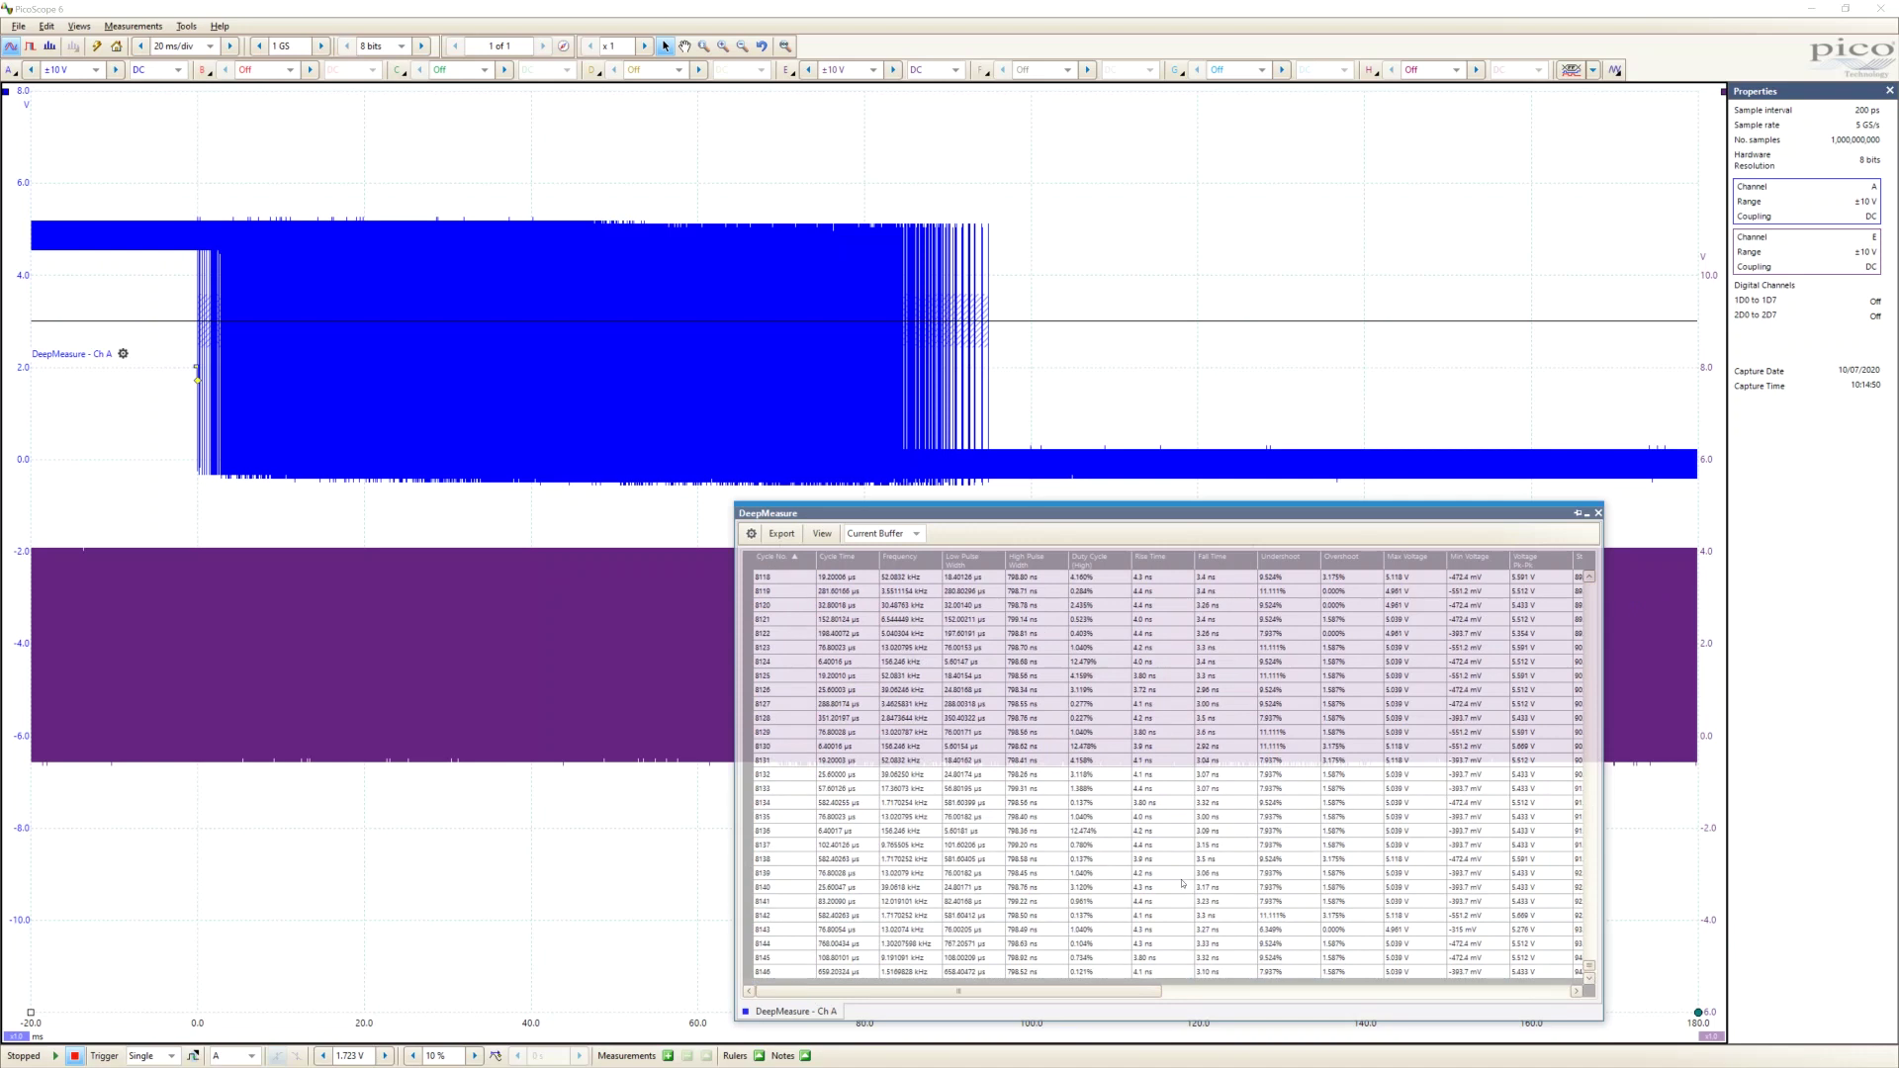
left_click_drag(1589, 966, 1581, 587)
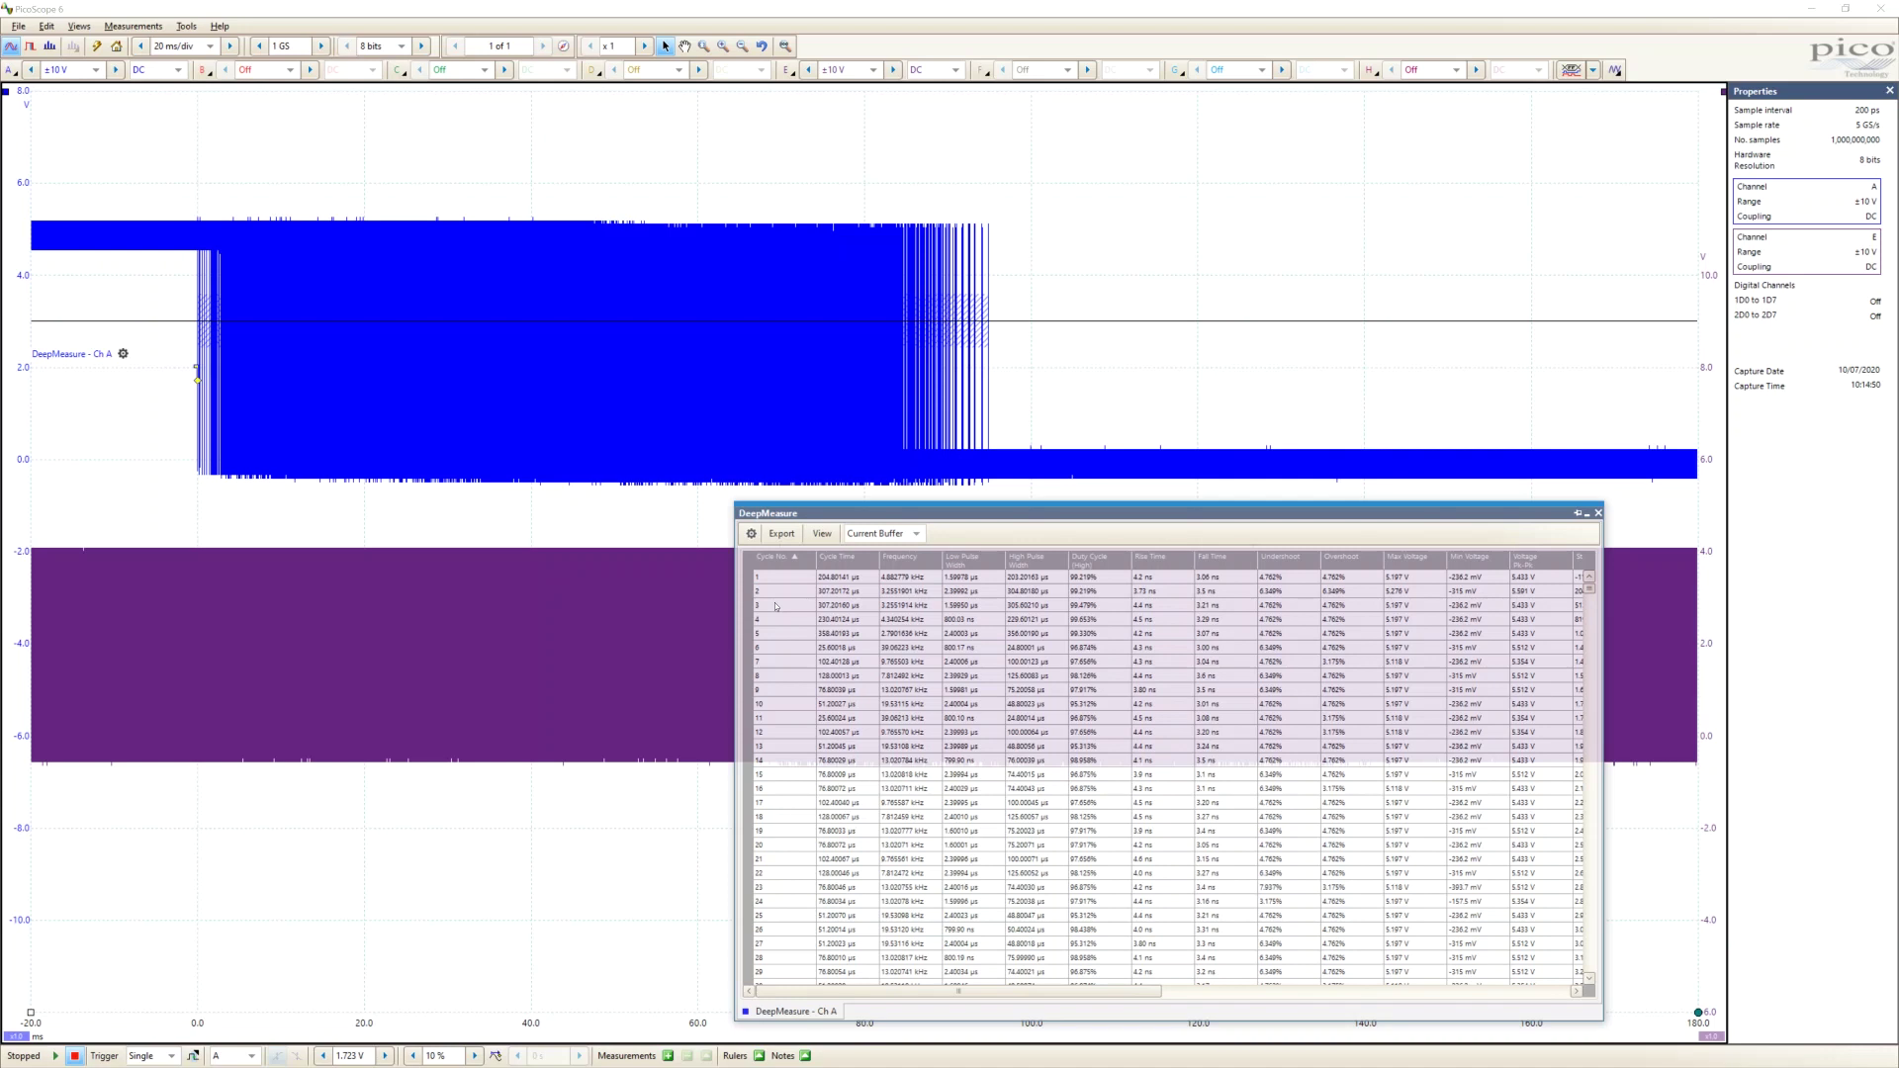
left_click(856, 560)
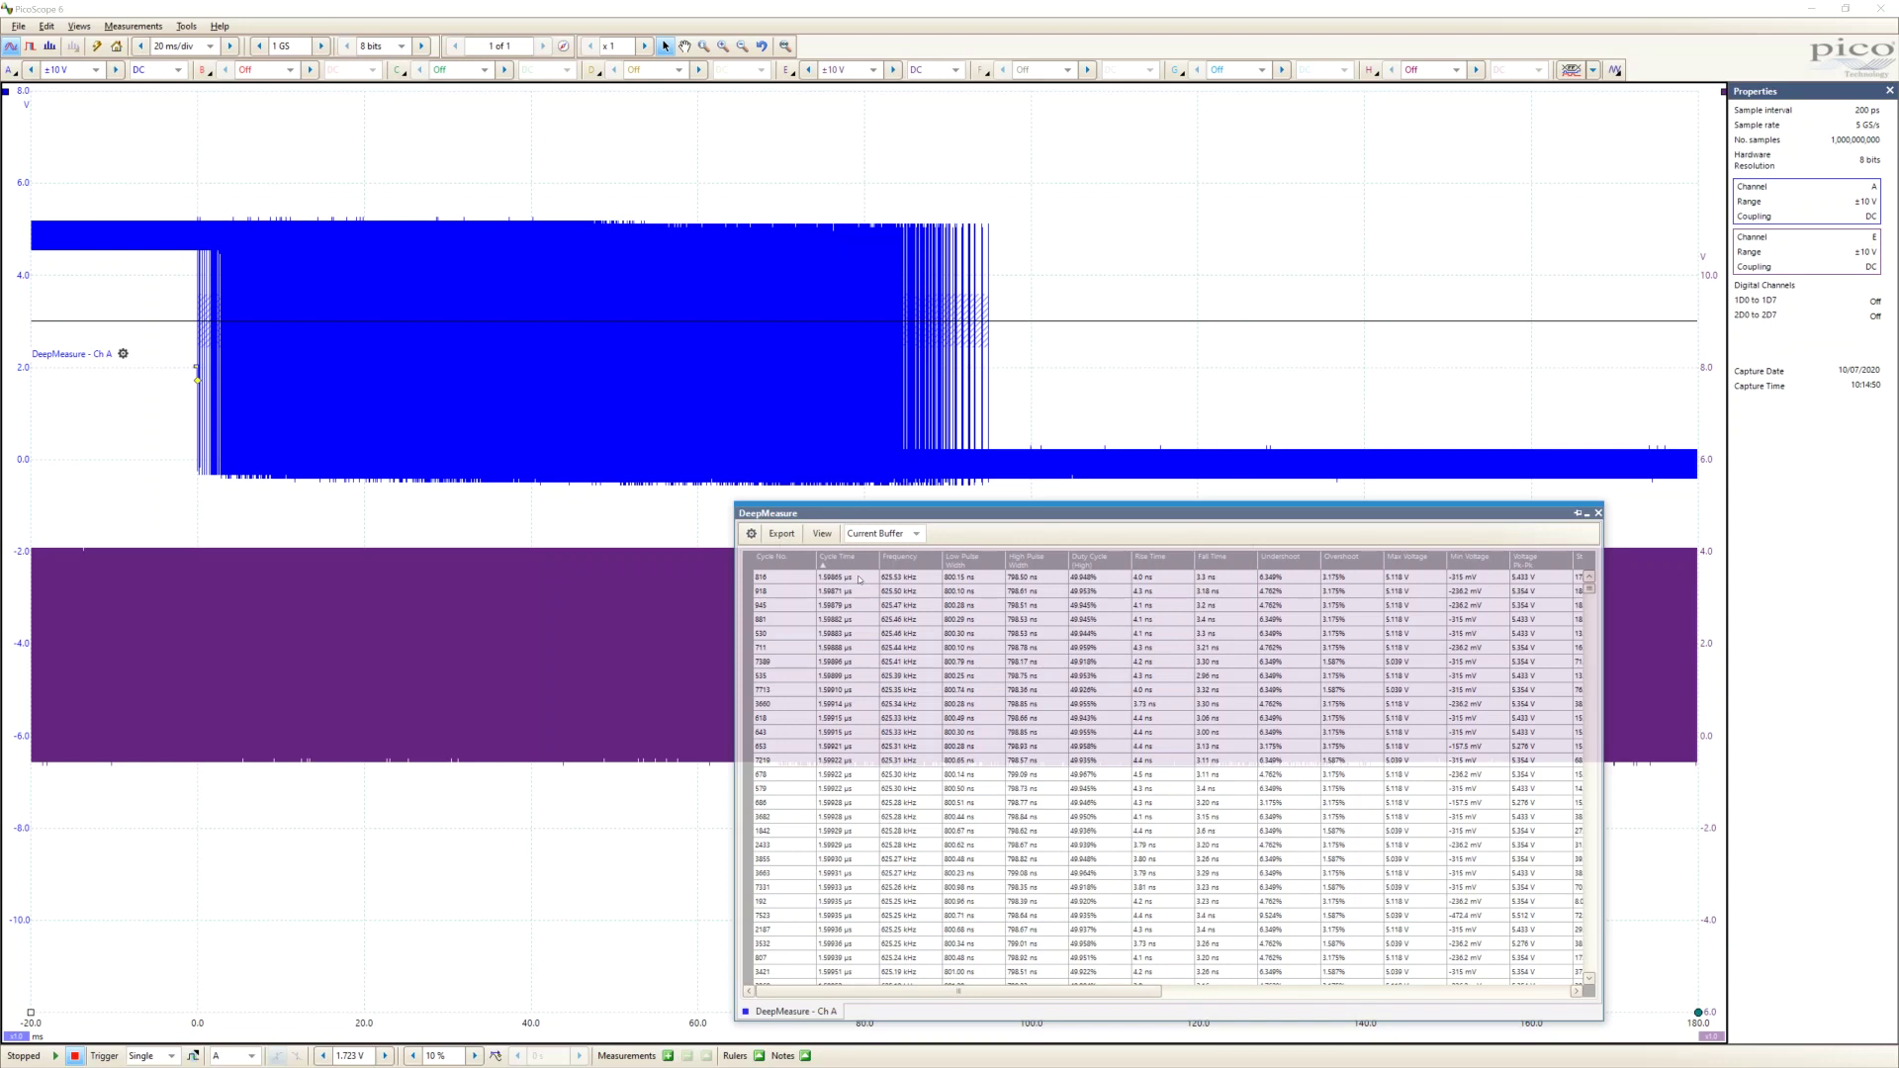
Check both ends of the sorted table: cycle 816 shortest at top, cycle 8144 longest at bottom.
left_click(788, 583)
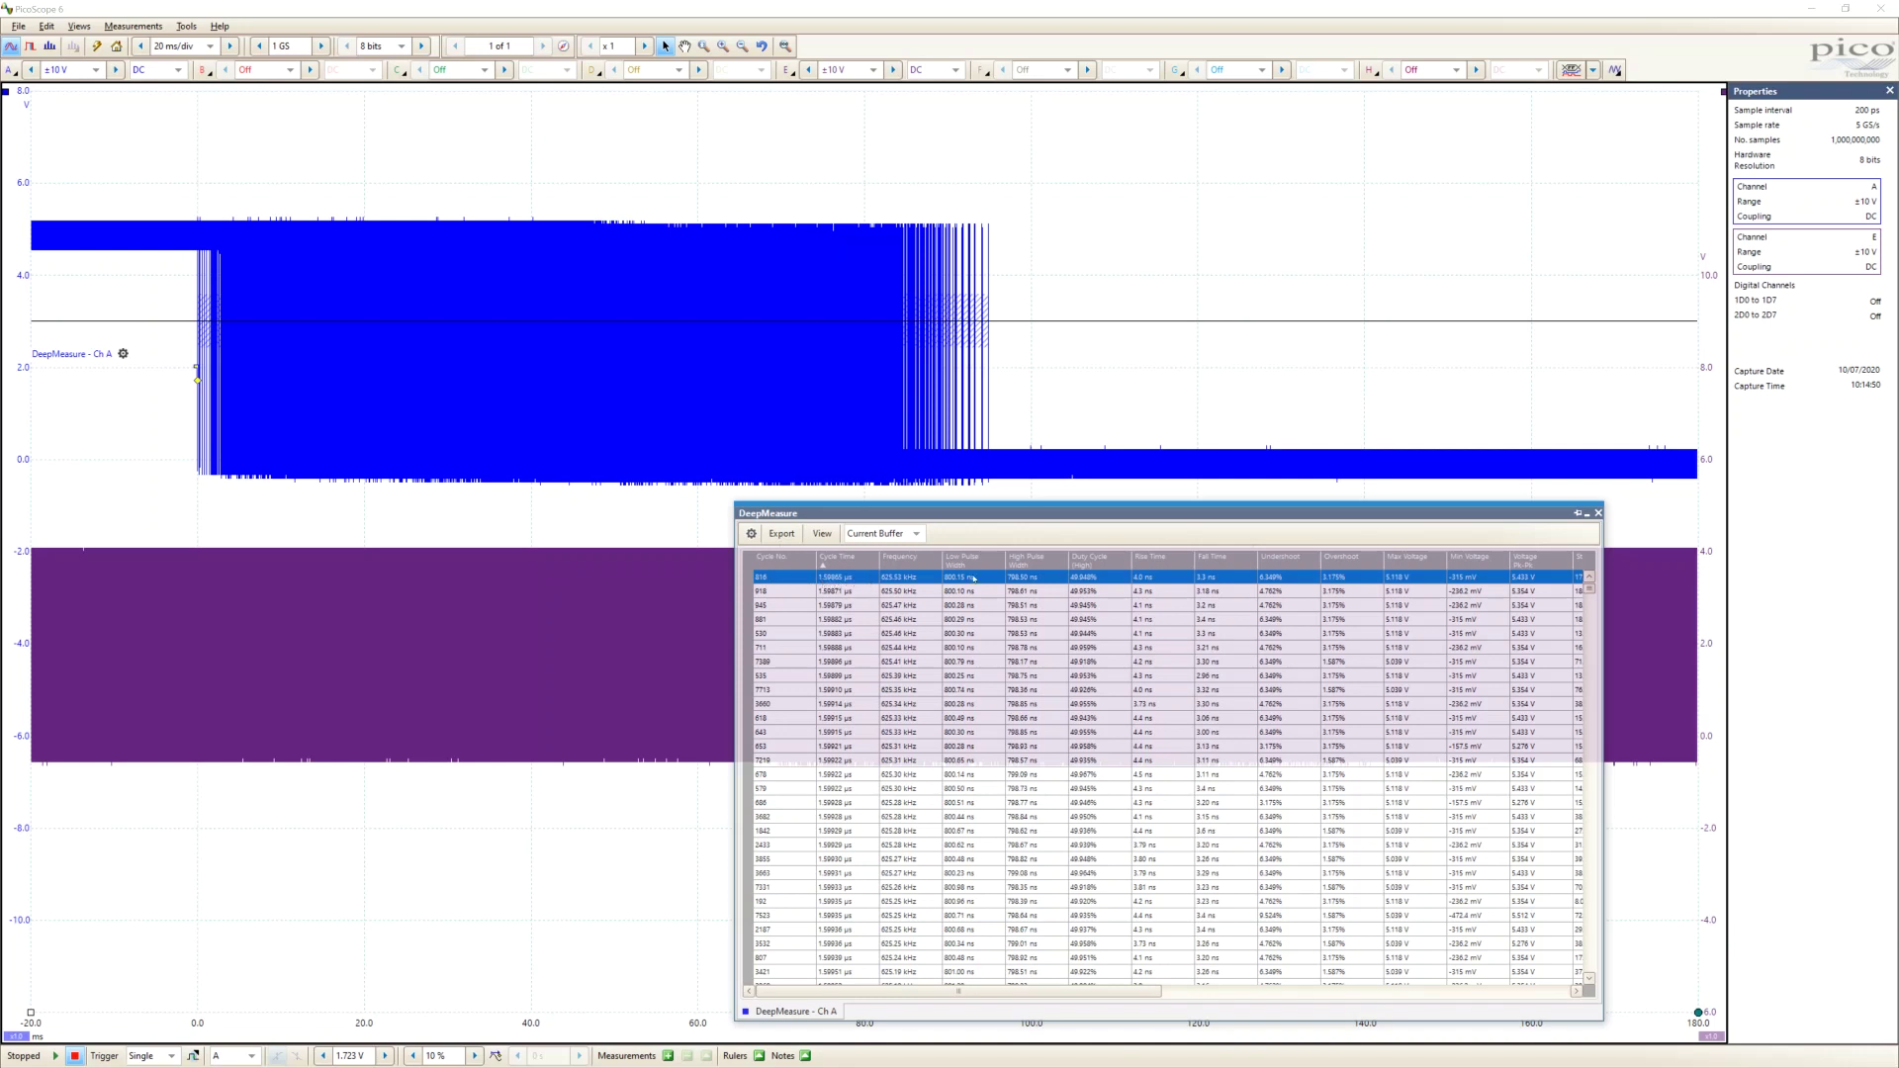
left_click_drag(1592, 590, 1578, 985)
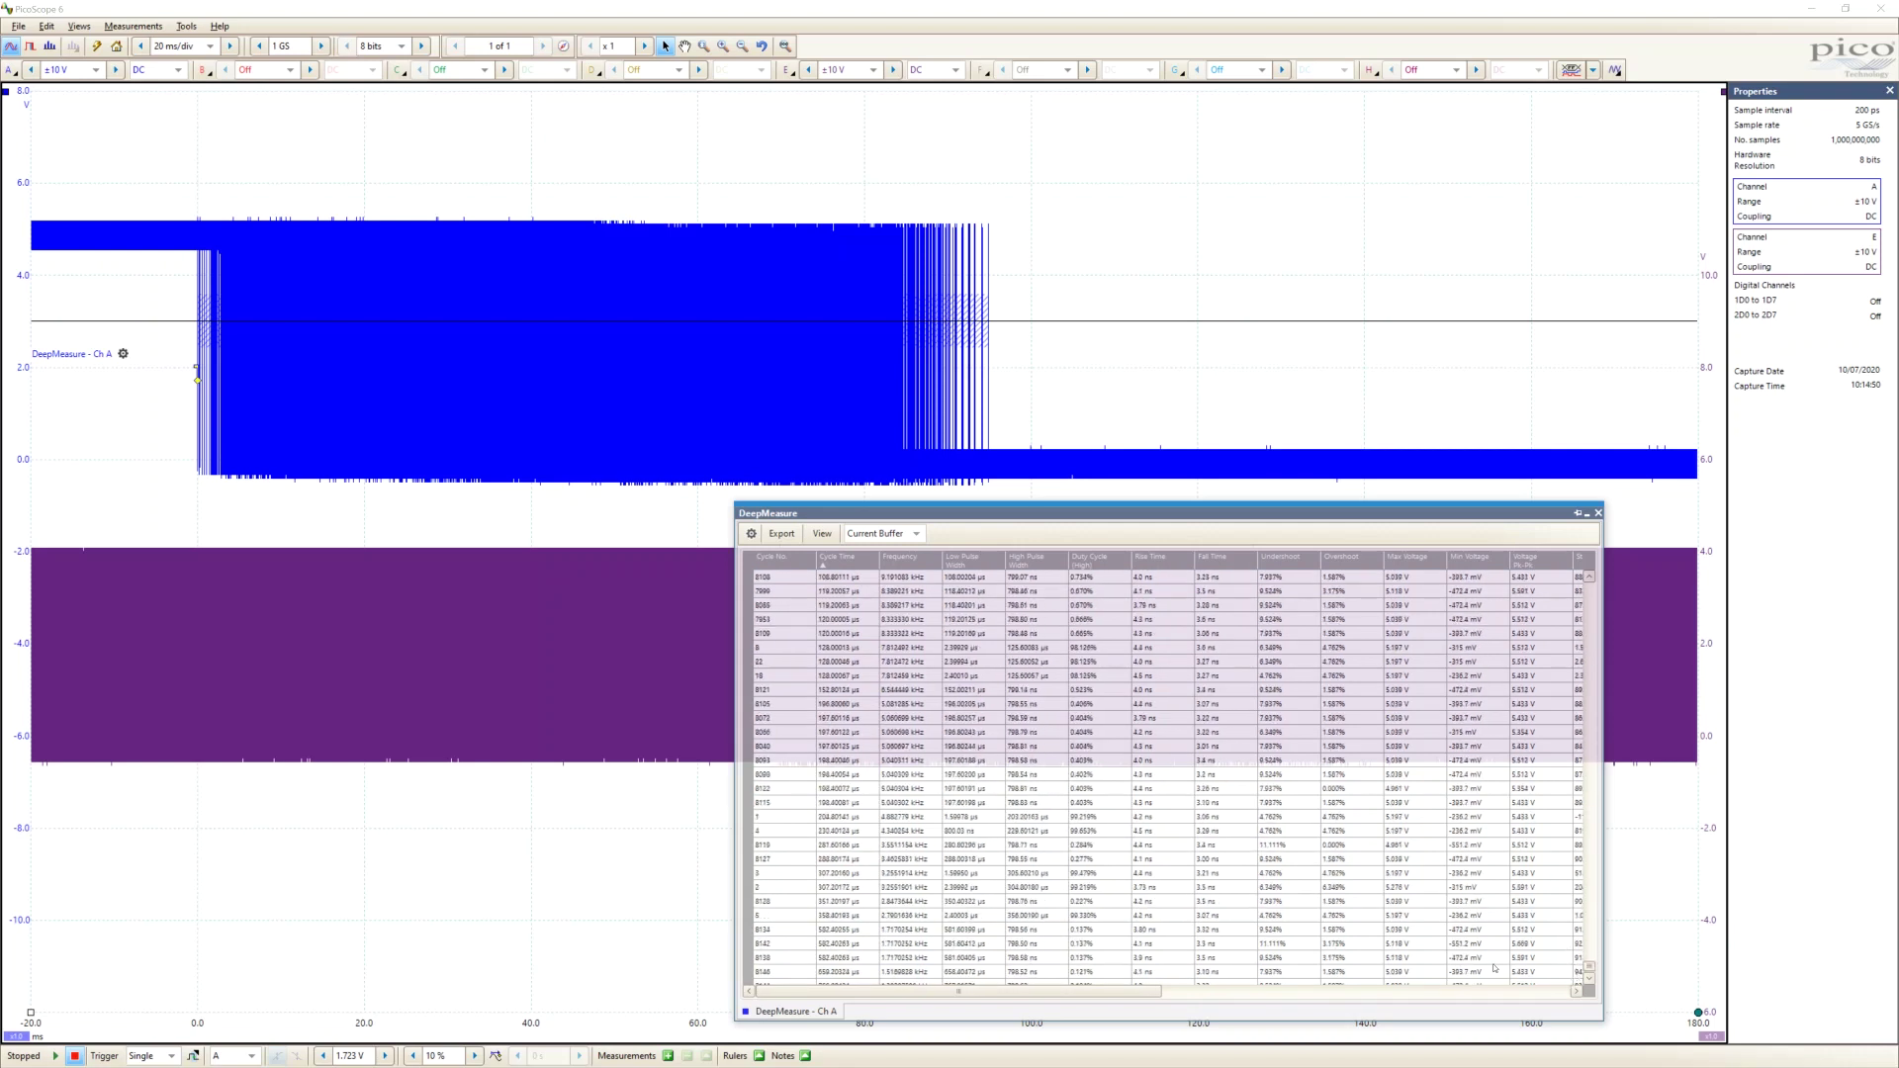
scroll(1537, 902, "down", 1)
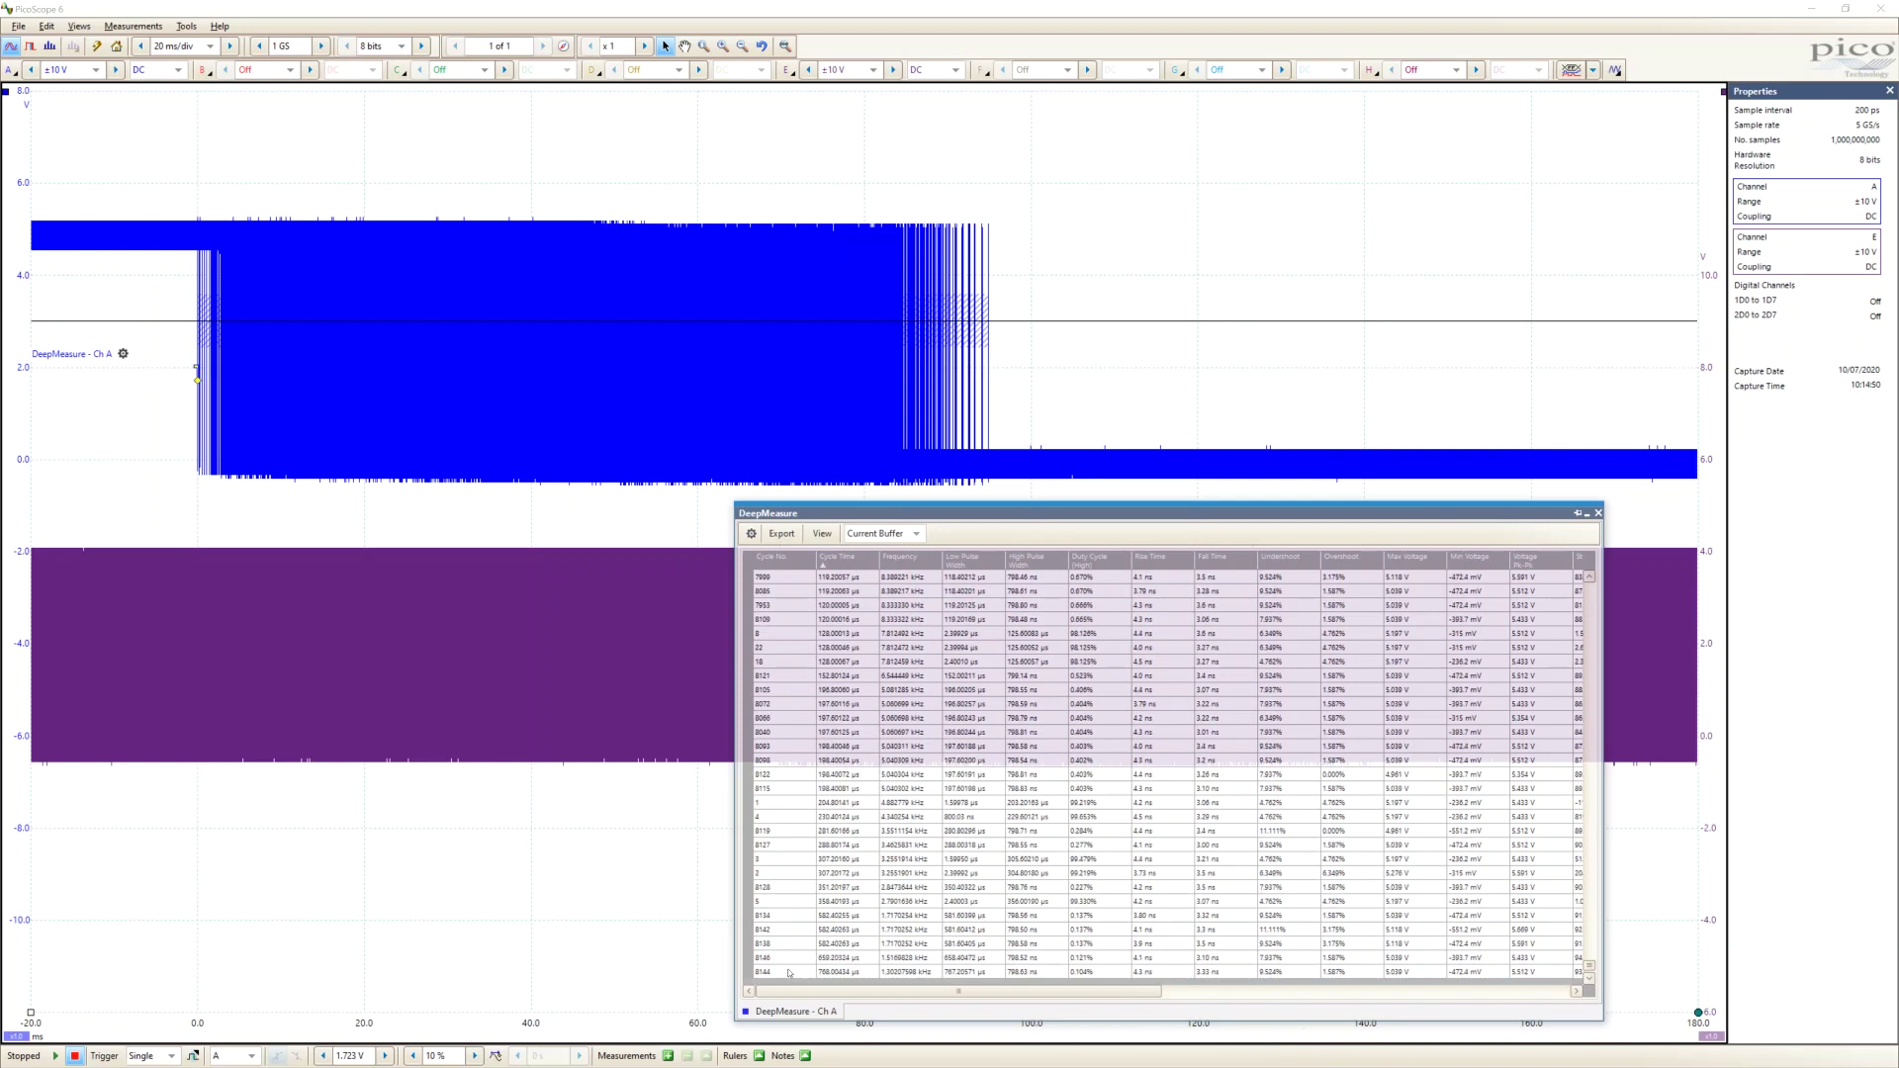
left_click(782, 973)
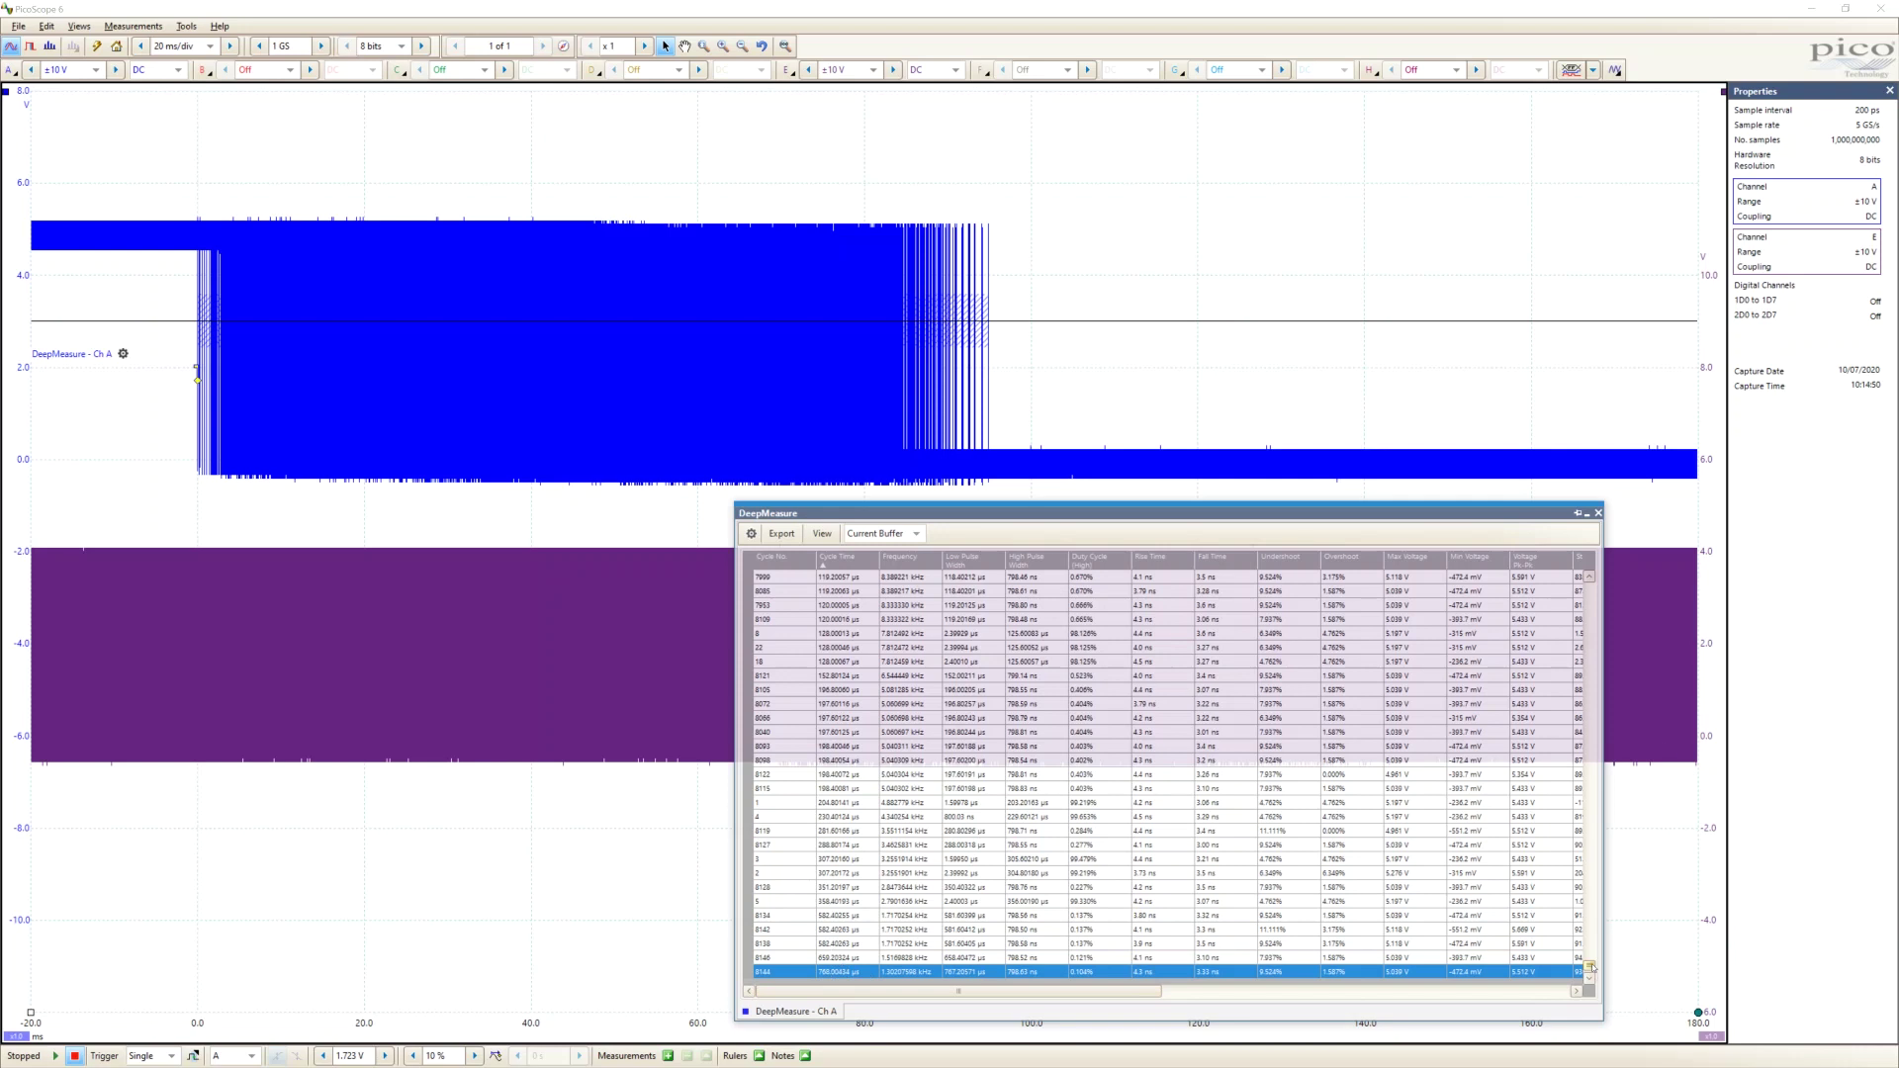
left_click_drag(1589, 966, 1577, 580)
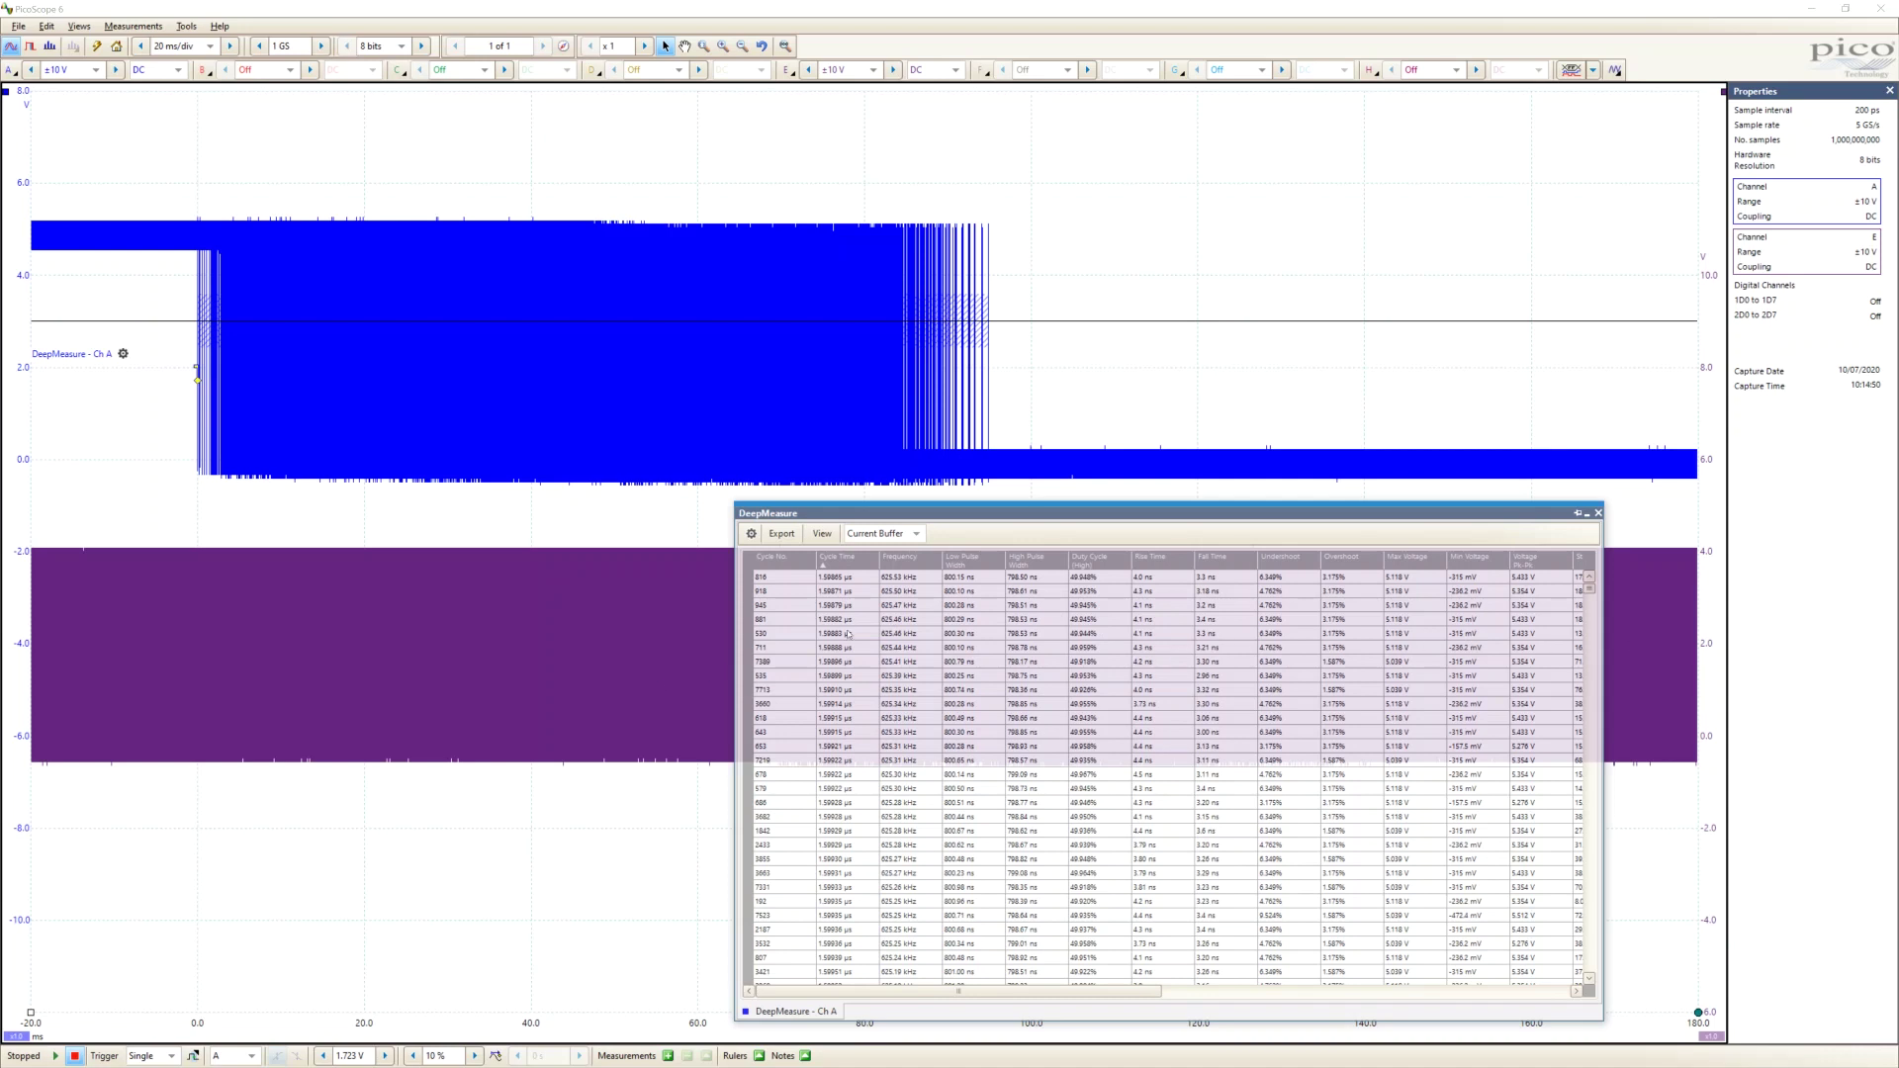
left_click(801, 581)
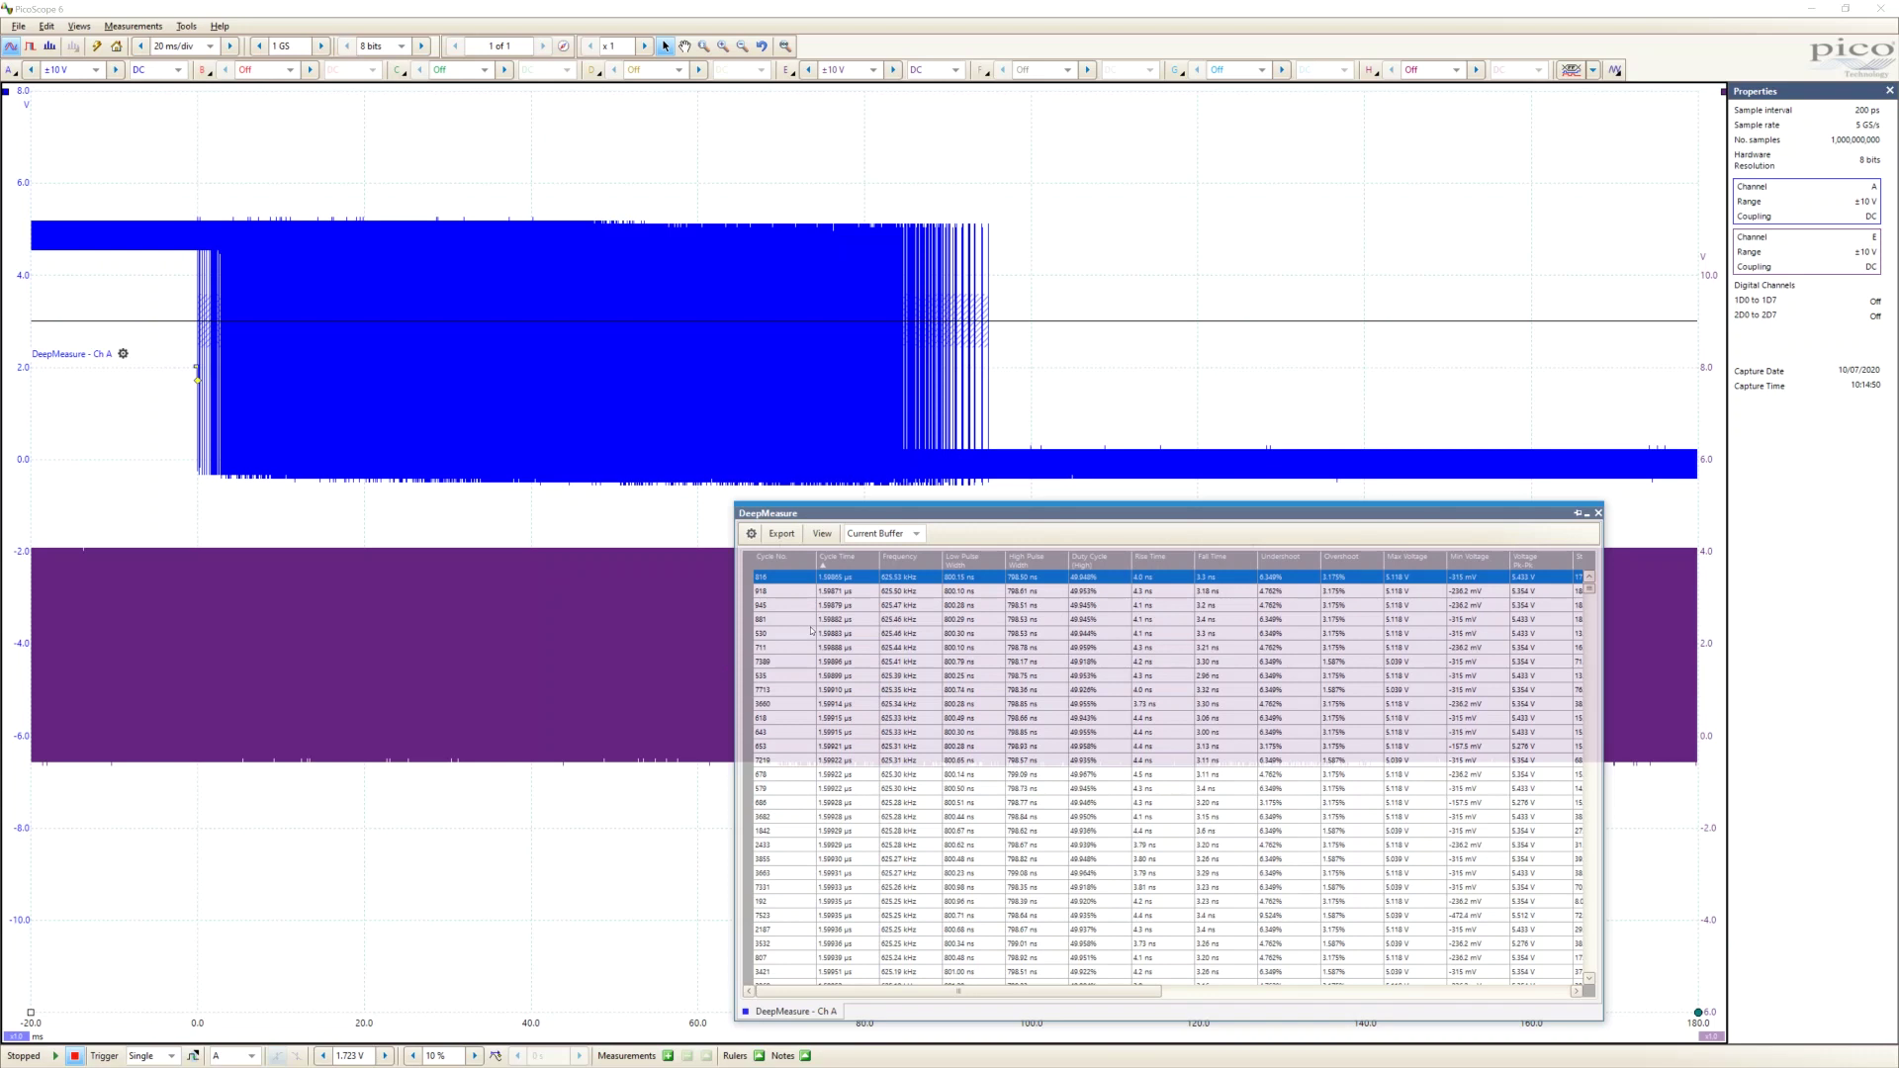
Zoom the waveform onto cycle 816 and move the results table right, clear of the pulse.
double_click(794, 583)
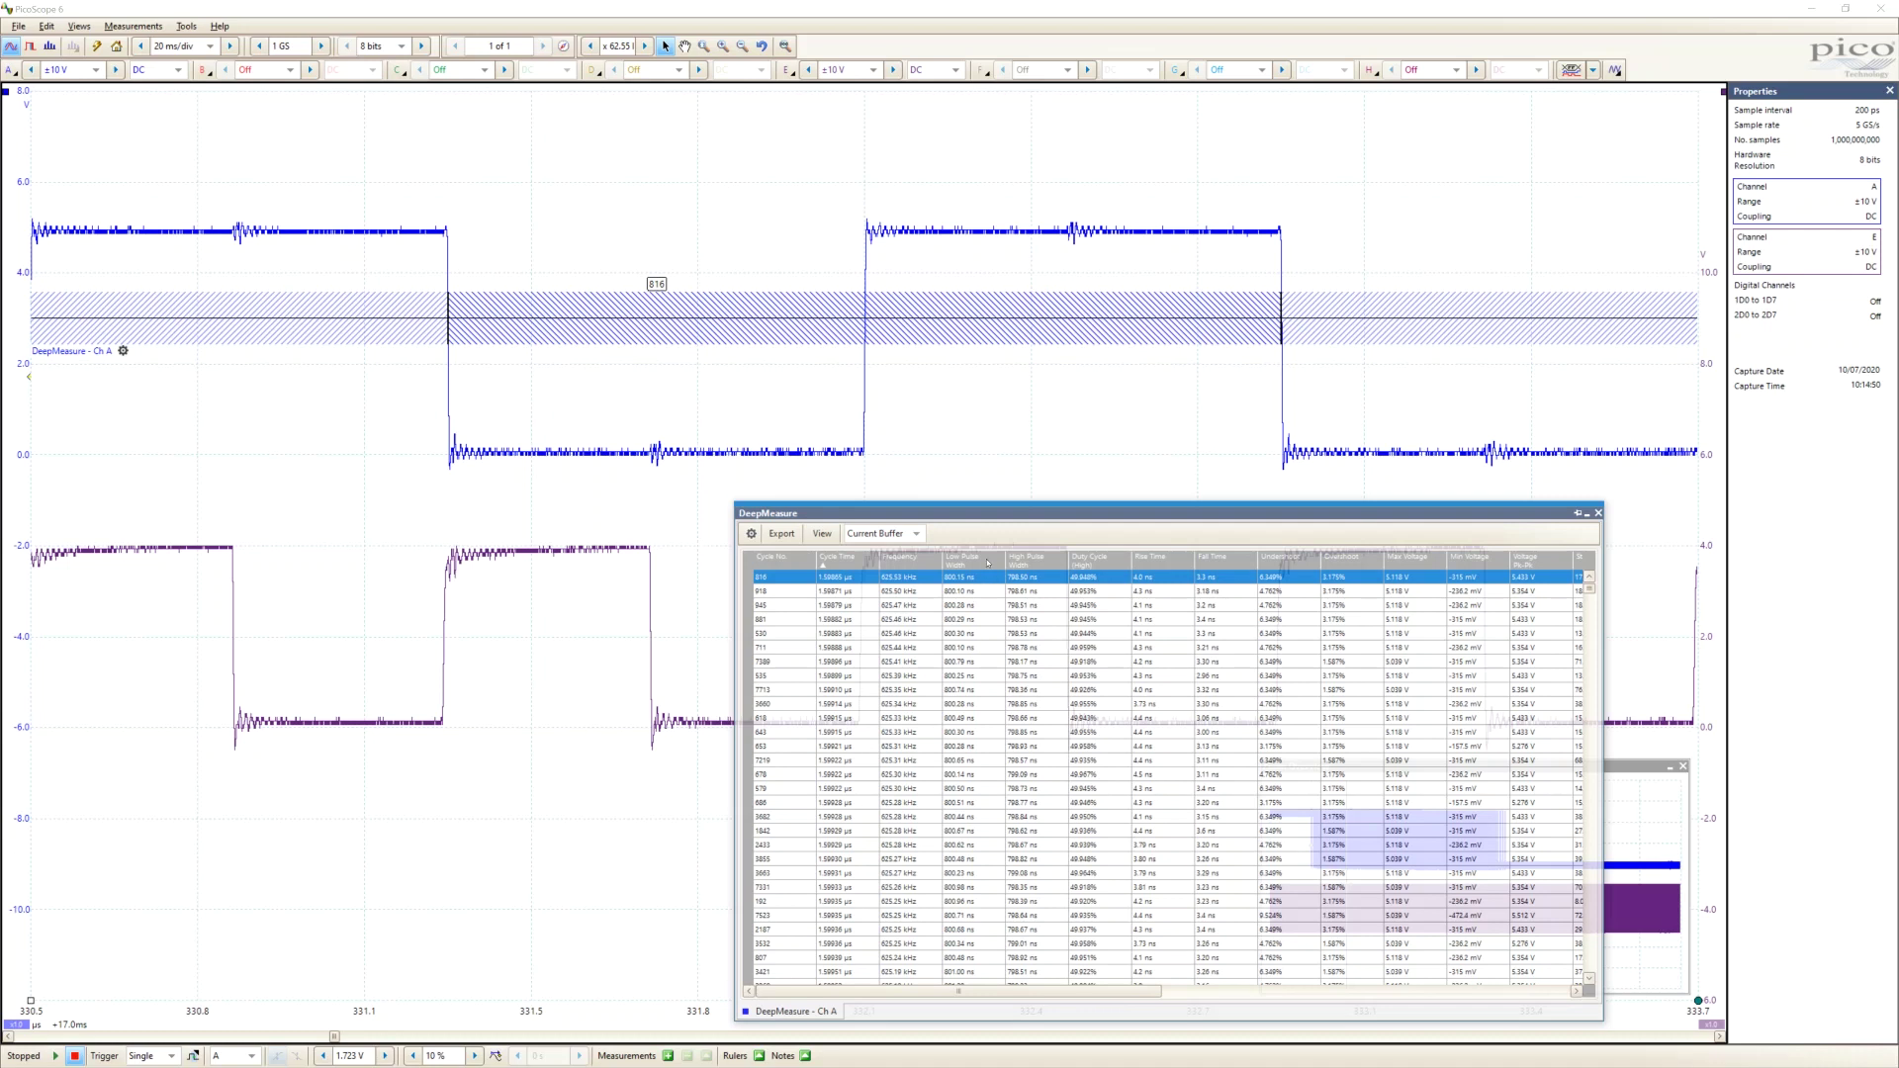
left_click_drag(959, 515, 1189, 513)
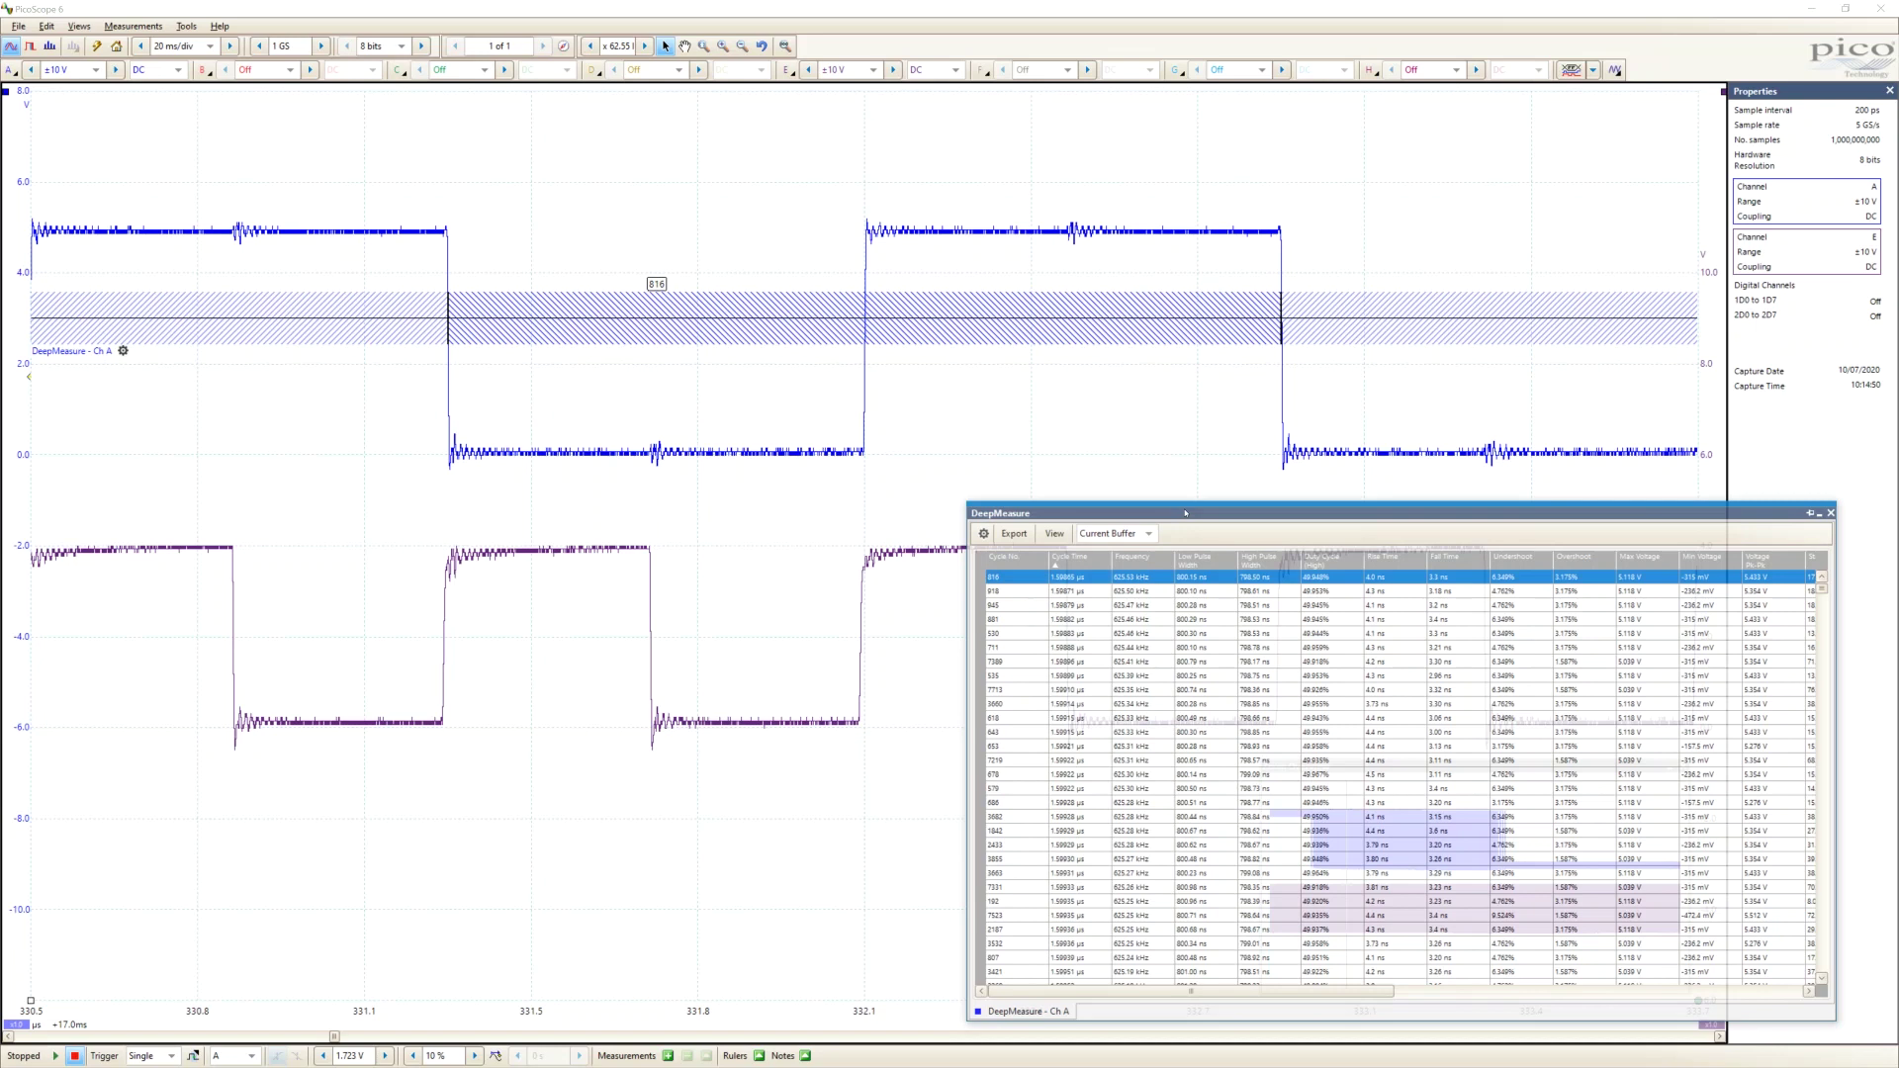
left_click(1014, 533)
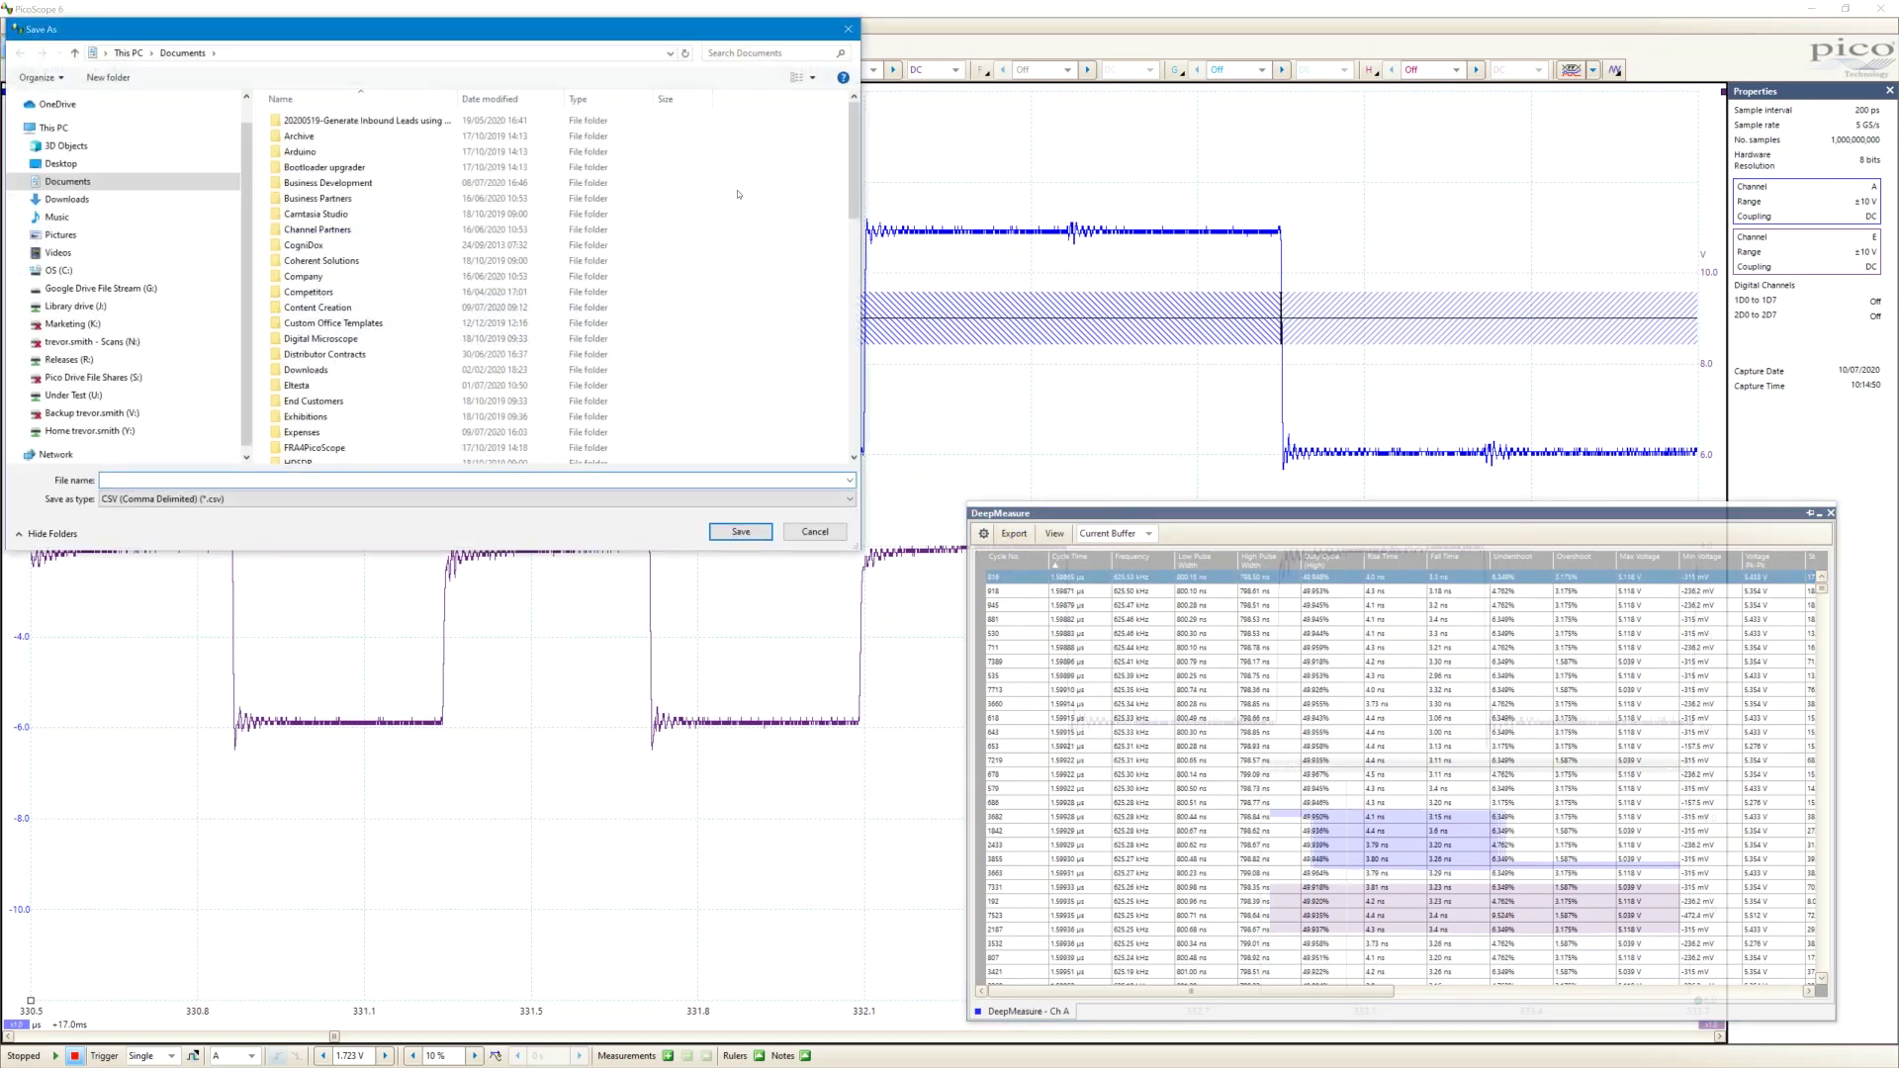
left_click(847, 30)
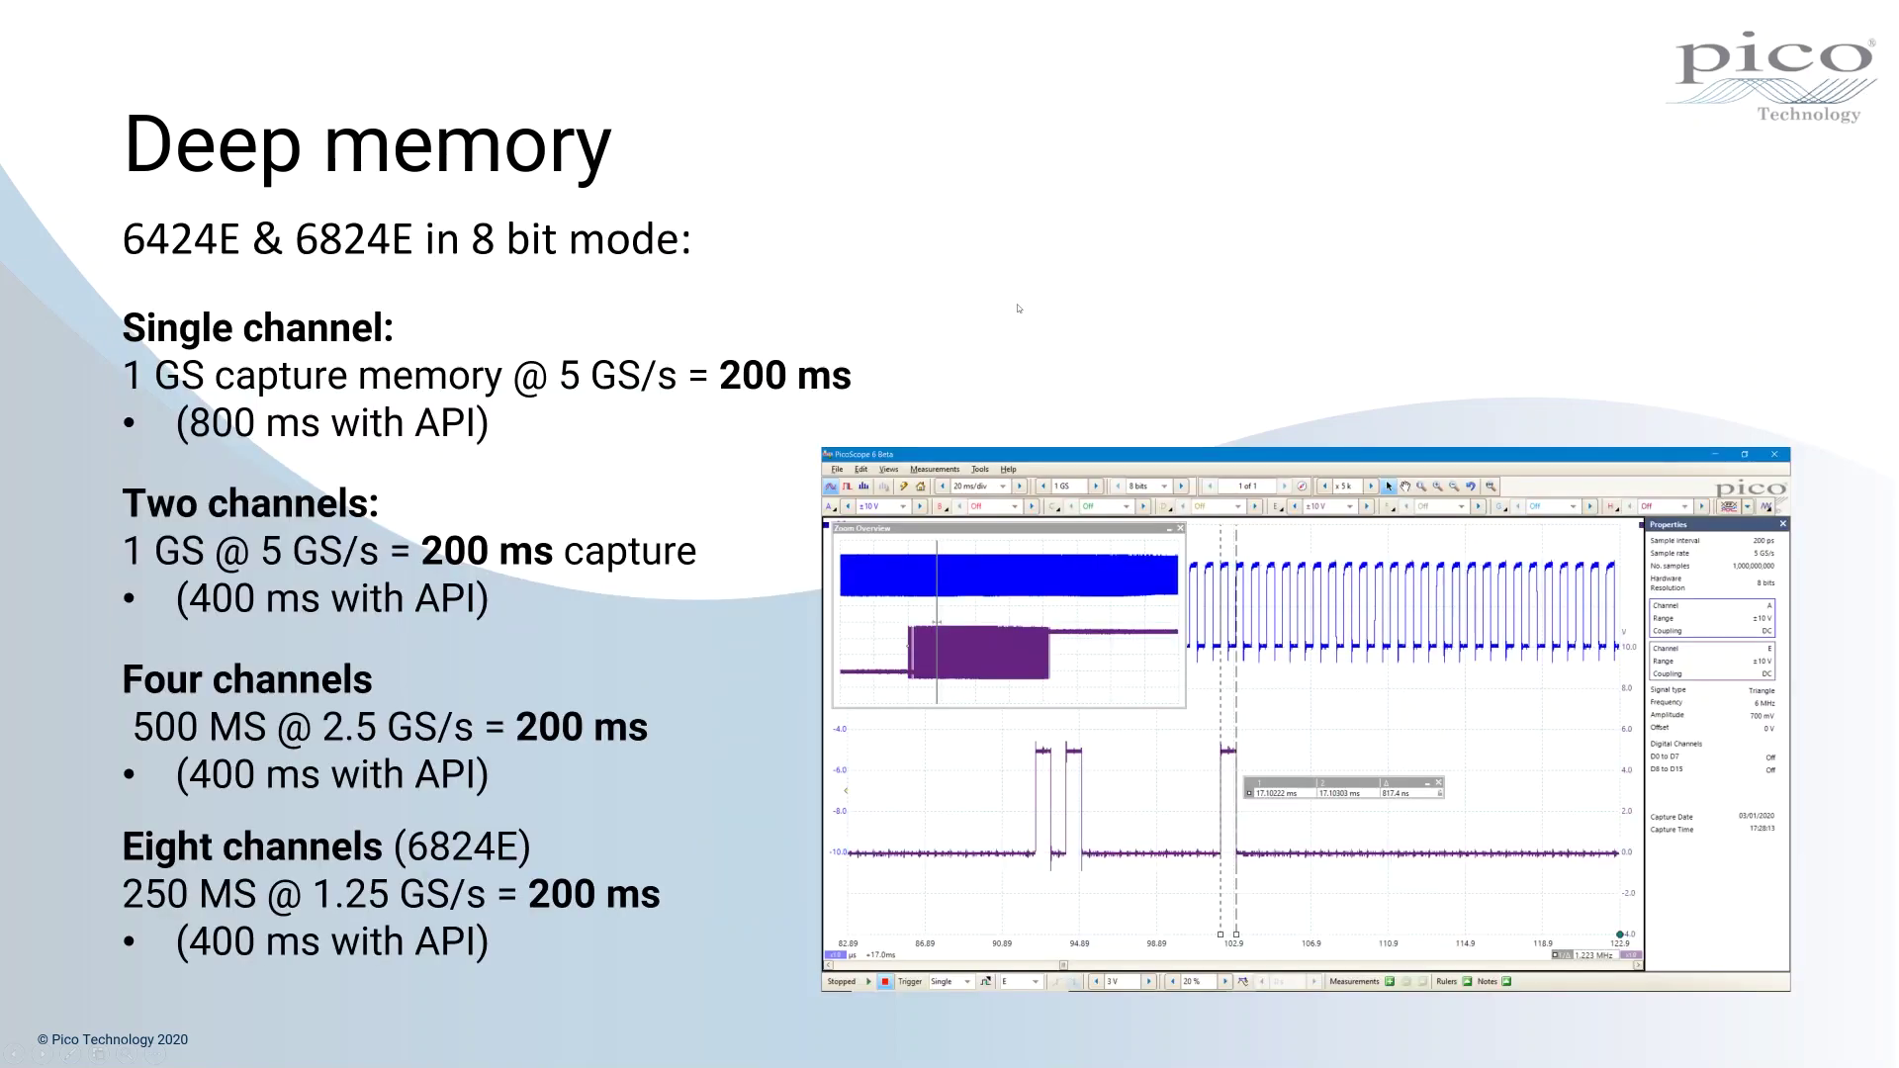
Advance to the 'DeepMeasure™' slide, "One waveform, millions of measurements".
key("Right")
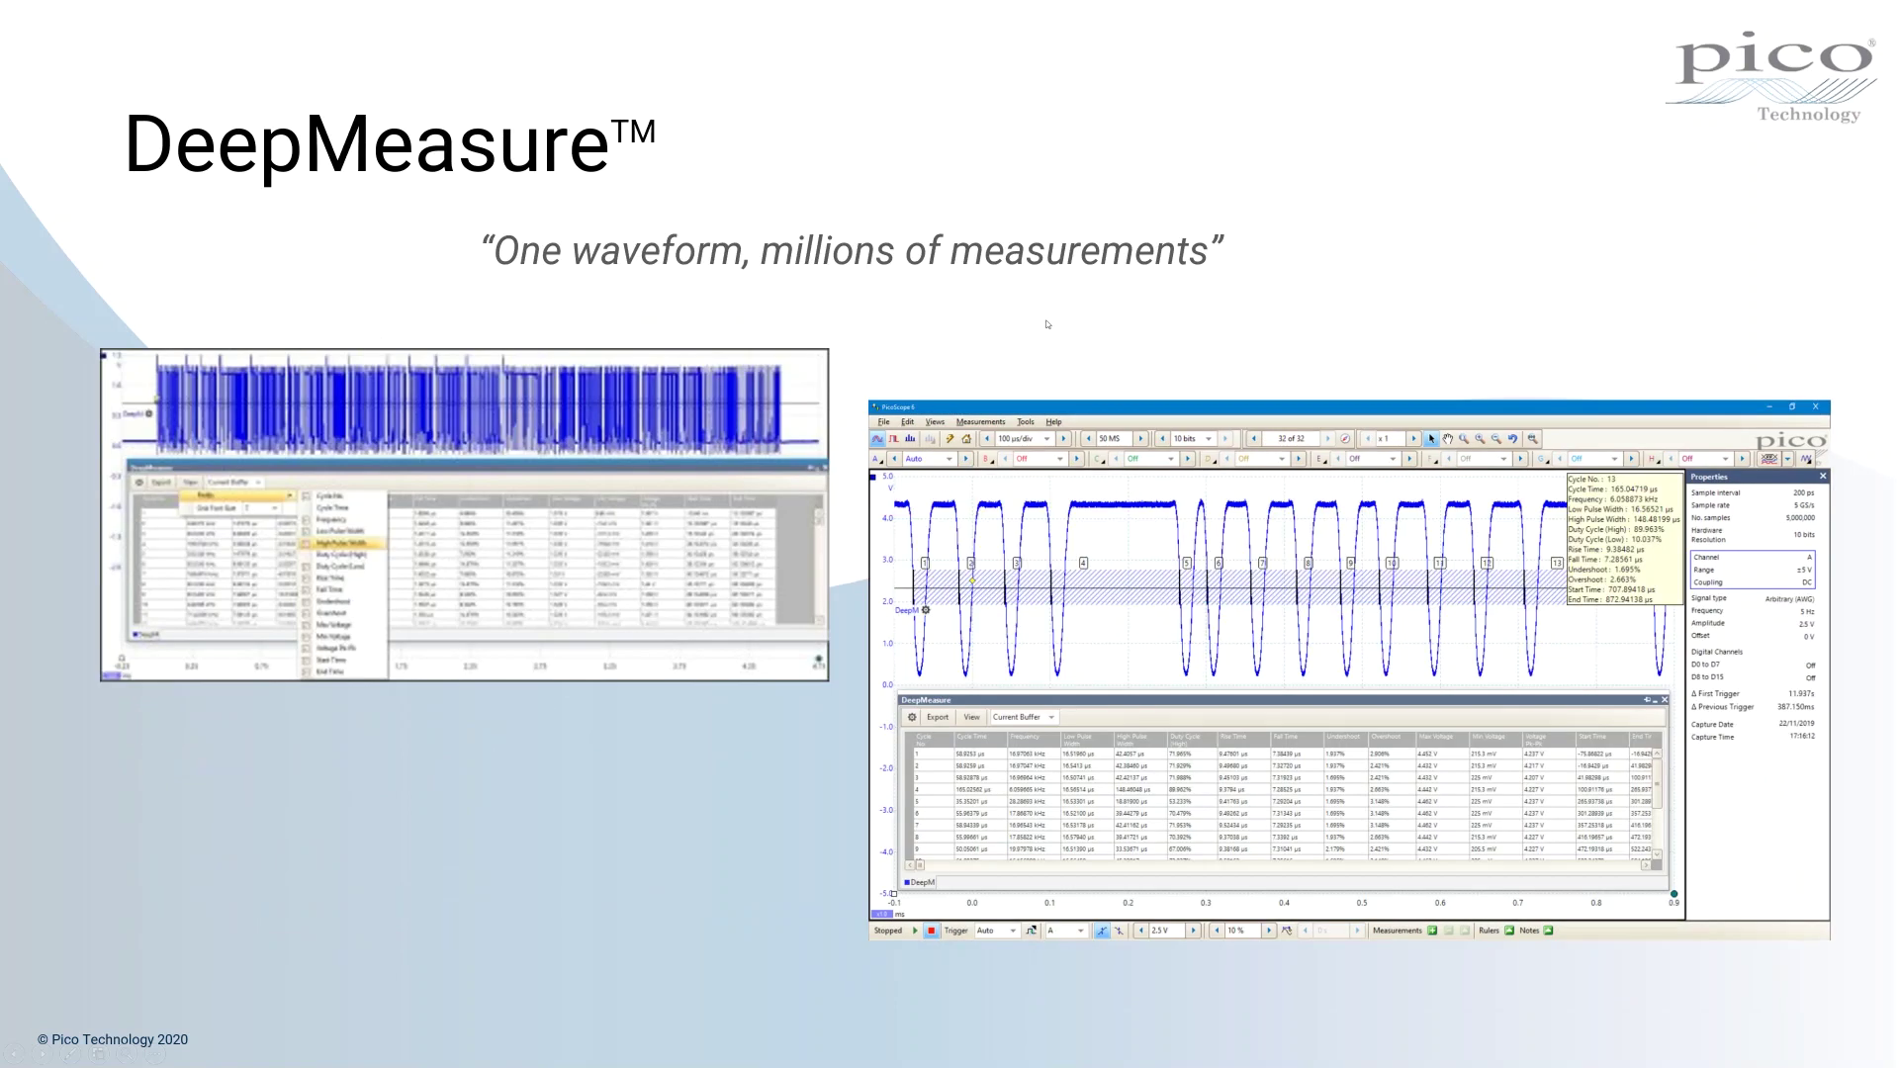